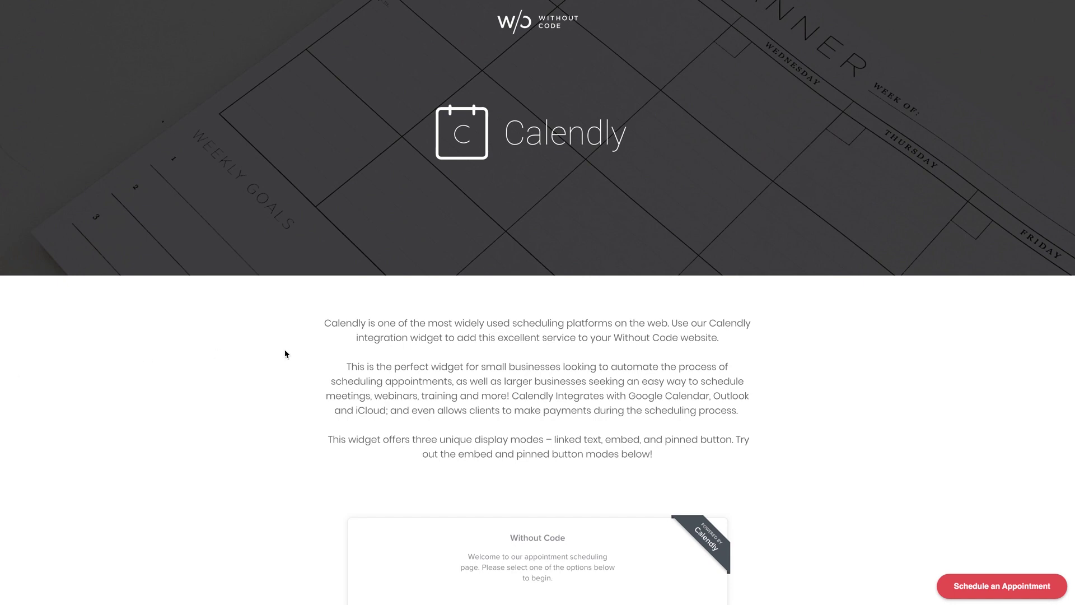
Step: Open the Design Consultation booking calendar from the pop-up, then return to the event list
{"action": "scroll", "coordinate": [284, 354], "scroll_direction": "down", "scroll_amount": 5}
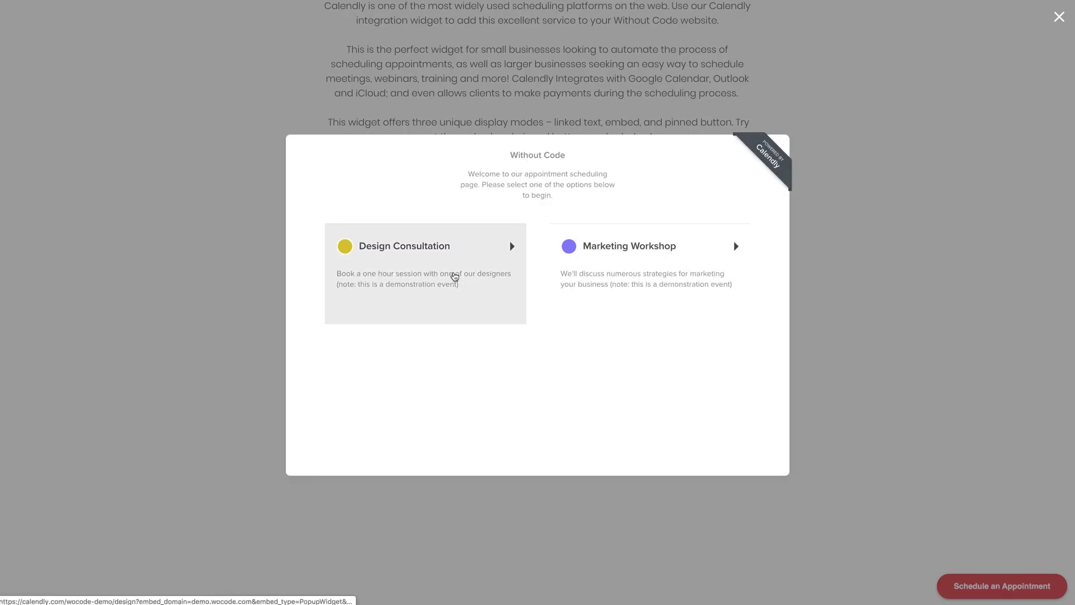
{"action": "left_click", "coordinate": [468, 274]}
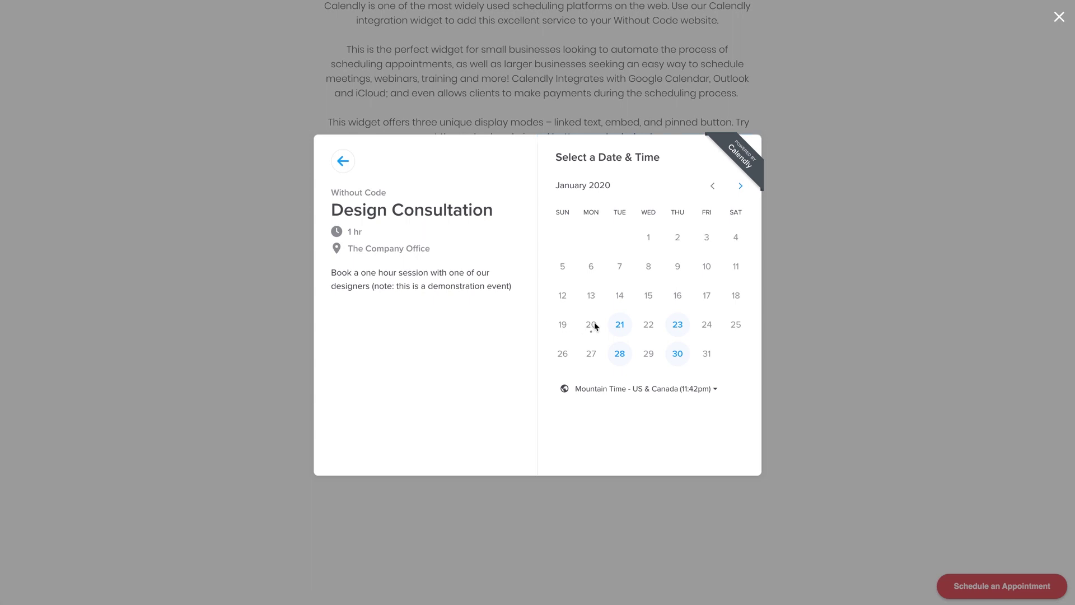
{"action": "left_click", "coordinate": [343, 161]}
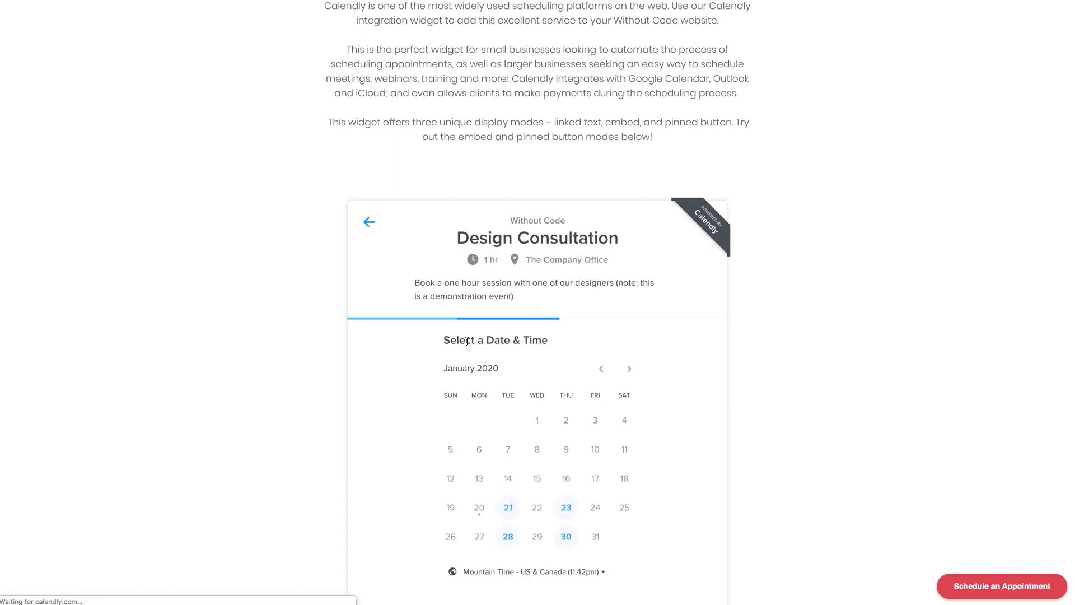
Step: In the embed, confirm the 10:00am slot on January 21 and enter the attendee's name
{"action": "left_click", "coordinate": [508, 507]}
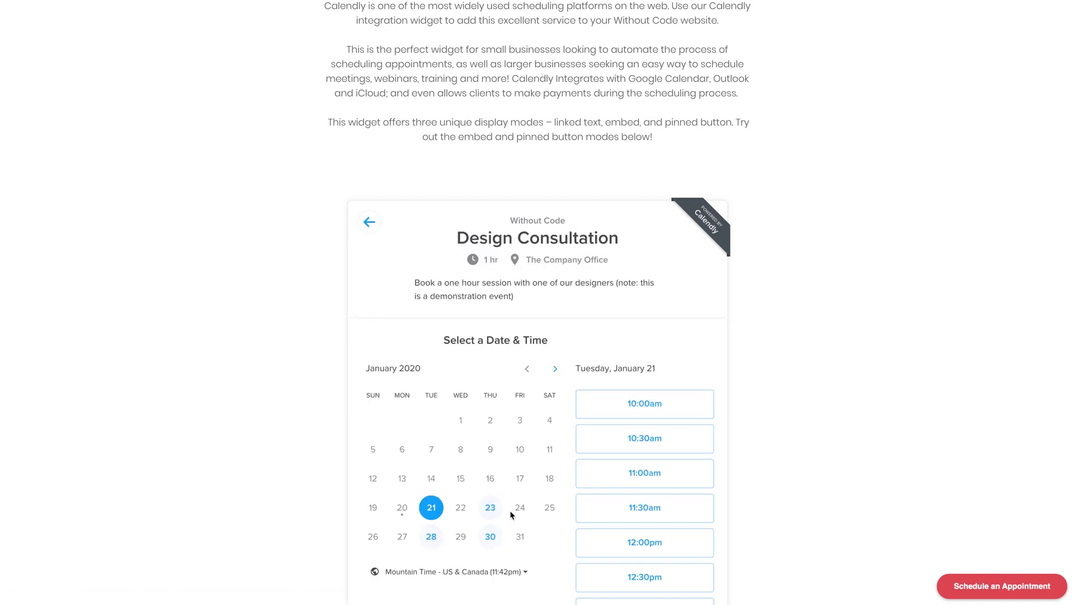
{"action": "left_click", "coordinate": [611, 413]}
{"action": "left_click", "coordinate": [678, 404]}
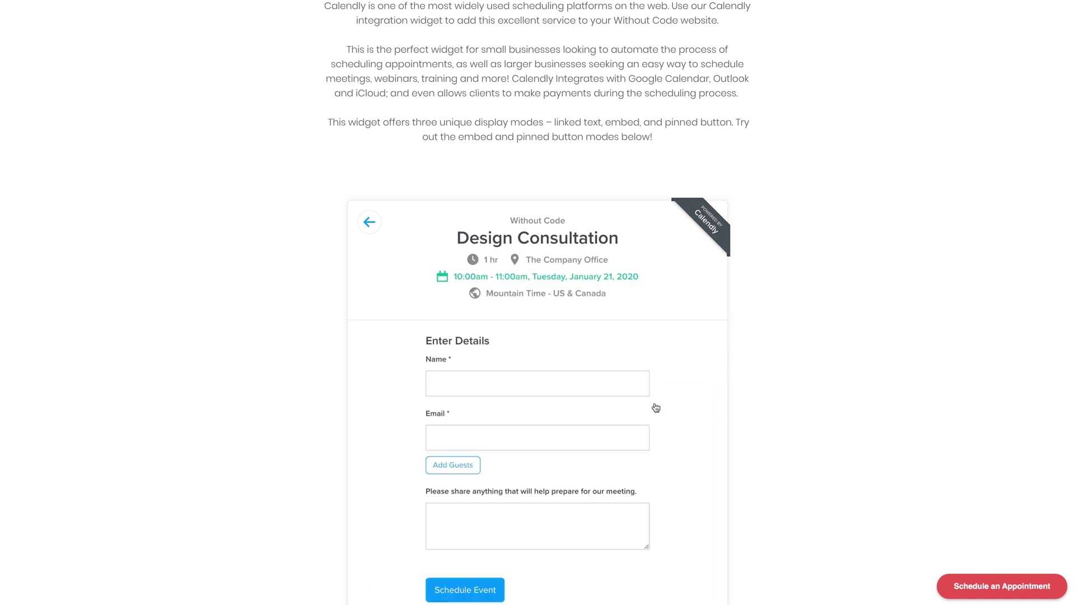
{"action": "left_click", "coordinate": [453, 386]}
Step: Finish the name entry, then scroll Calendly's pricing page down to the Basic, Premium and Pro comparison table
{"action": "left_click", "coordinate": [412, 425]}
{"action": "scroll", "coordinate": [401, 424], "scroll_direction": "down", "scroll_amount": 1}
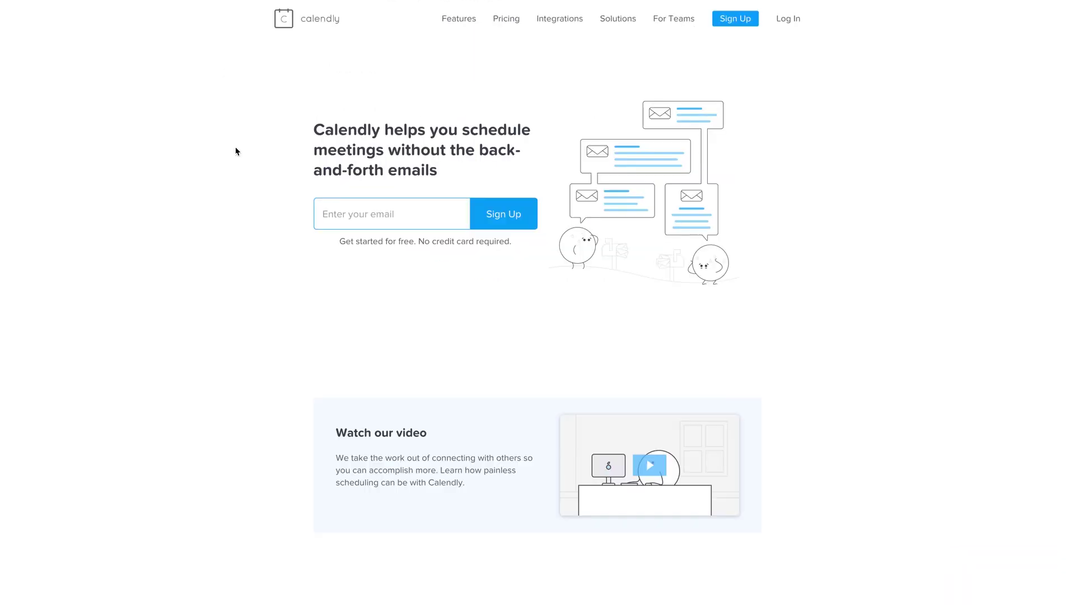
{"action": "scroll", "coordinate": [221, 340], "scroll_direction": "down", "scroll_amount": 4}
{"action": "scroll", "coordinate": [218, 345], "scroll_direction": "down", "scroll_amount": 18}
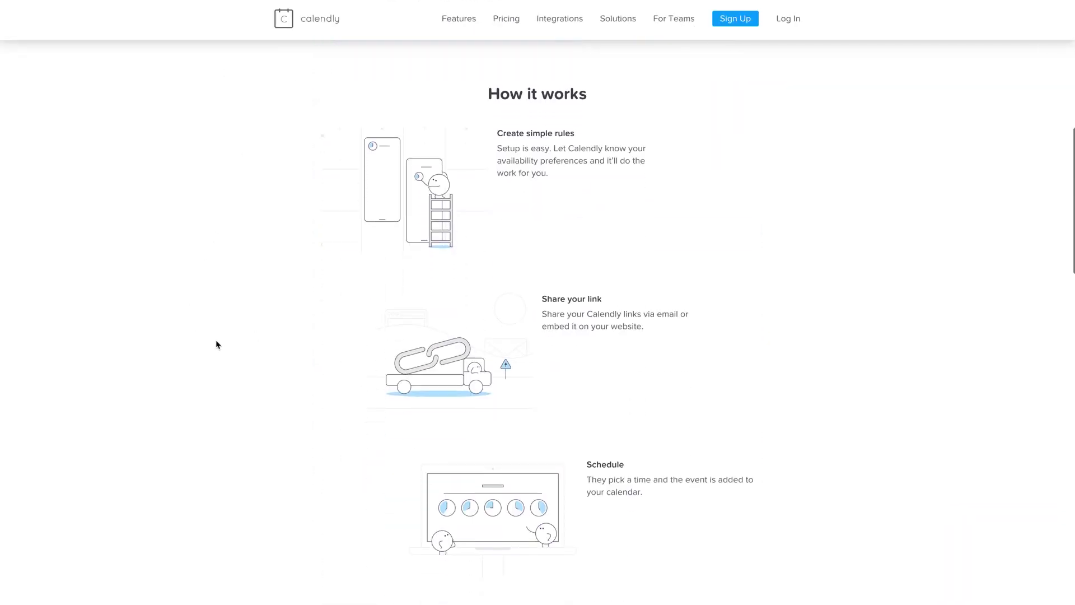
{"action": "scroll", "coordinate": [218, 345], "scroll_direction": "down", "scroll_amount": 3}
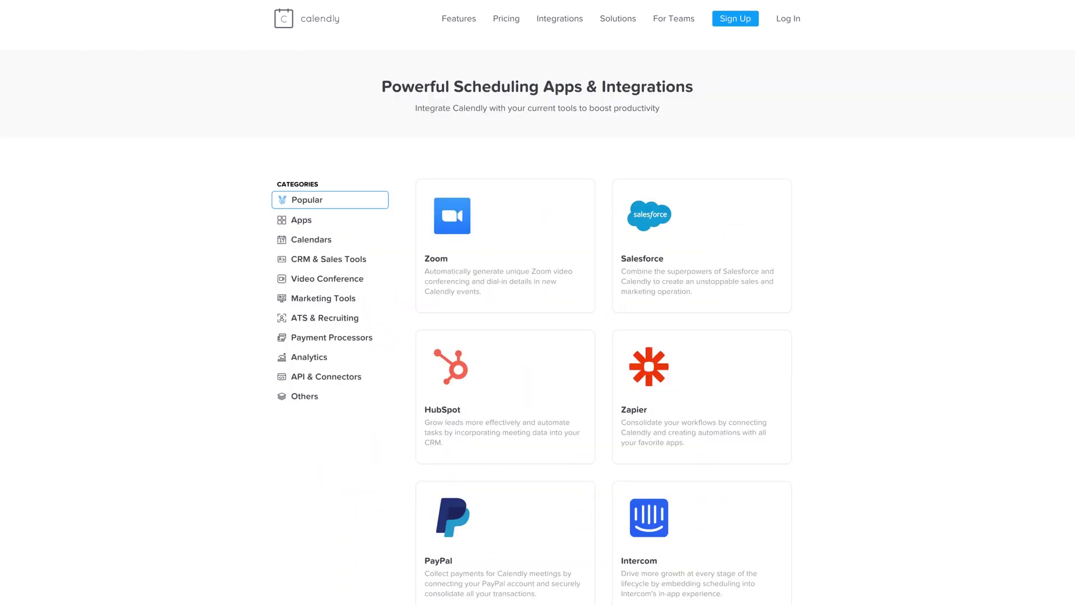
{"action": "scroll", "coordinate": [209, 269], "scroll_direction": "down", "scroll_amount": 5}
{"action": "scroll", "coordinate": [209, 271], "scroll_direction": "down", "scroll_amount": 6}
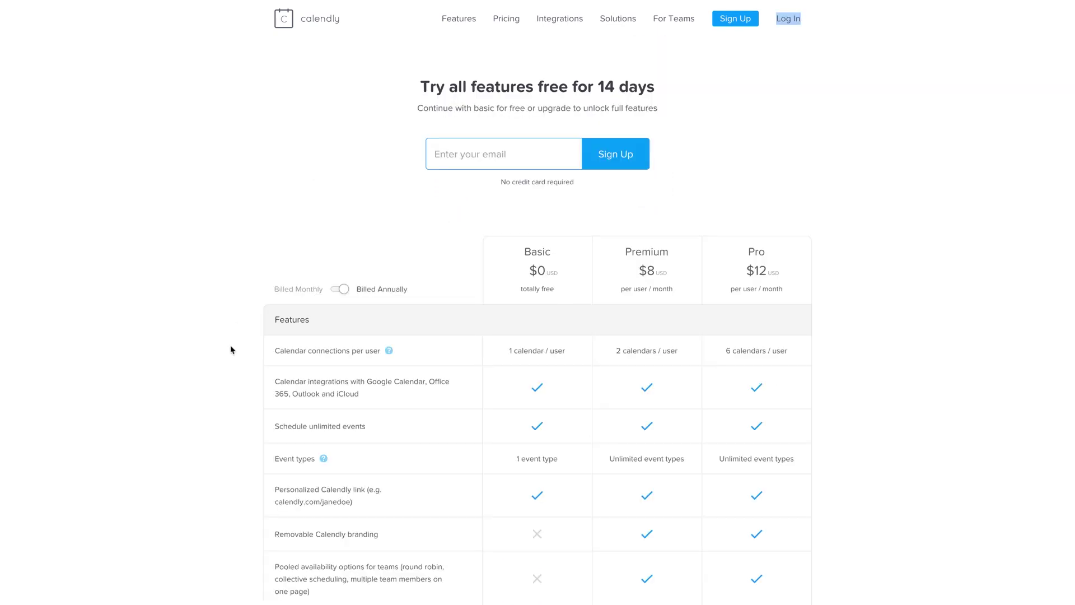
{"action": "scroll", "coordinate": [230, 349], "scroll_direction": "down", "scroll_amount": 2}
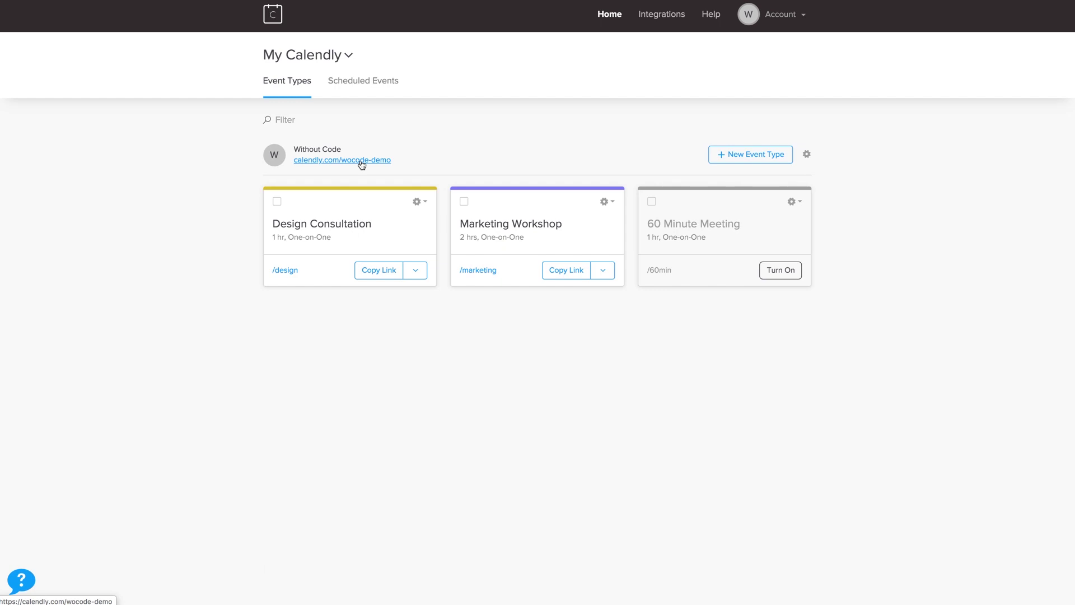
Step: Copy the Design Consultation event link from the Event Types dashboard
{"action": "left_click", "coordinate": [384, 270]}
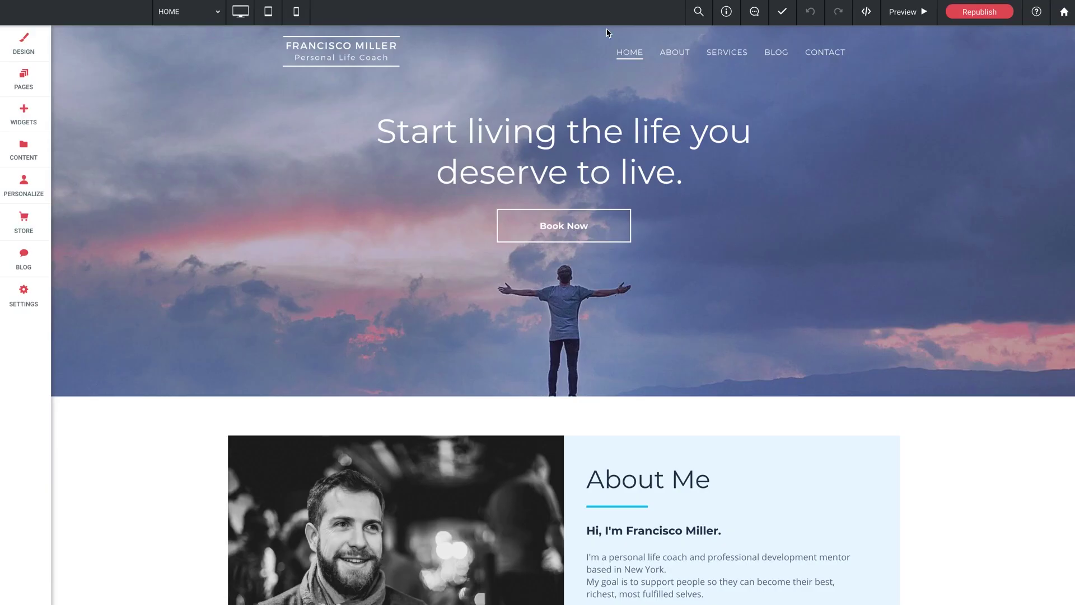
Step: Drag the Calendly widget from the Widgets list into the empty blue row below About Me
{"action": "scroll", "coordinate": [175, 459], "scroll_direction": "down", "scroll_amount": 1}
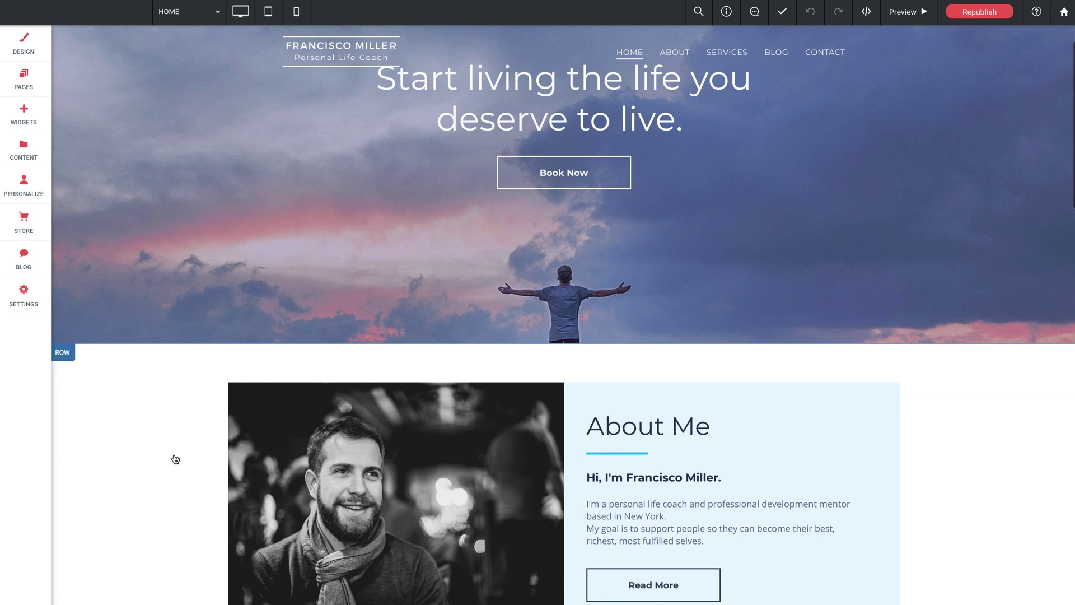
{"action": "scroll", "coordinate": [176, 459], "scroll_direction": "down", "scroll_amount": 8}
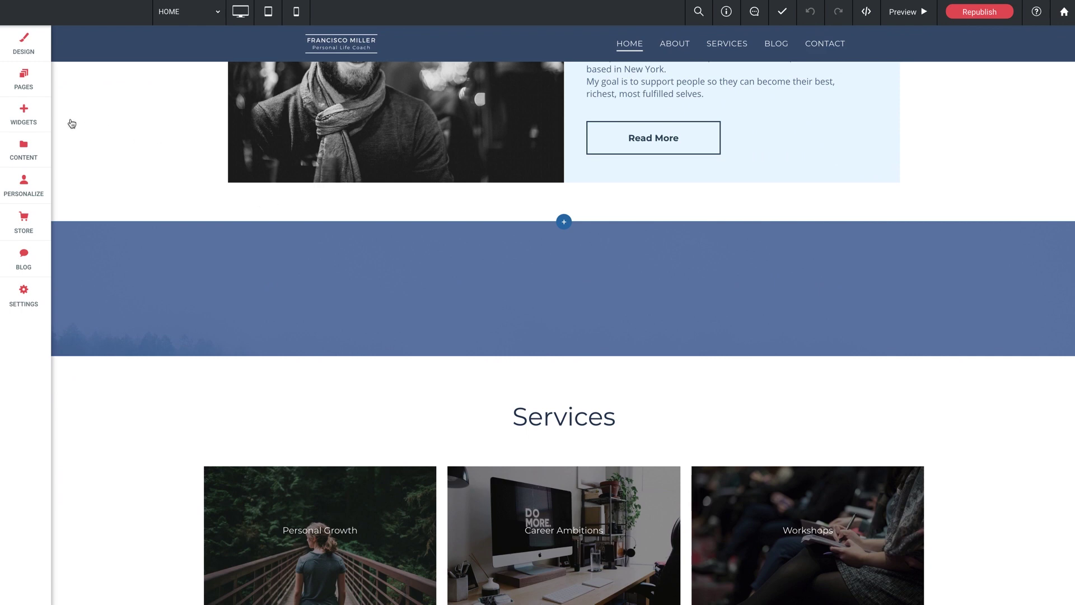
{"action": "left_click", "coordinate": [24, 115]}
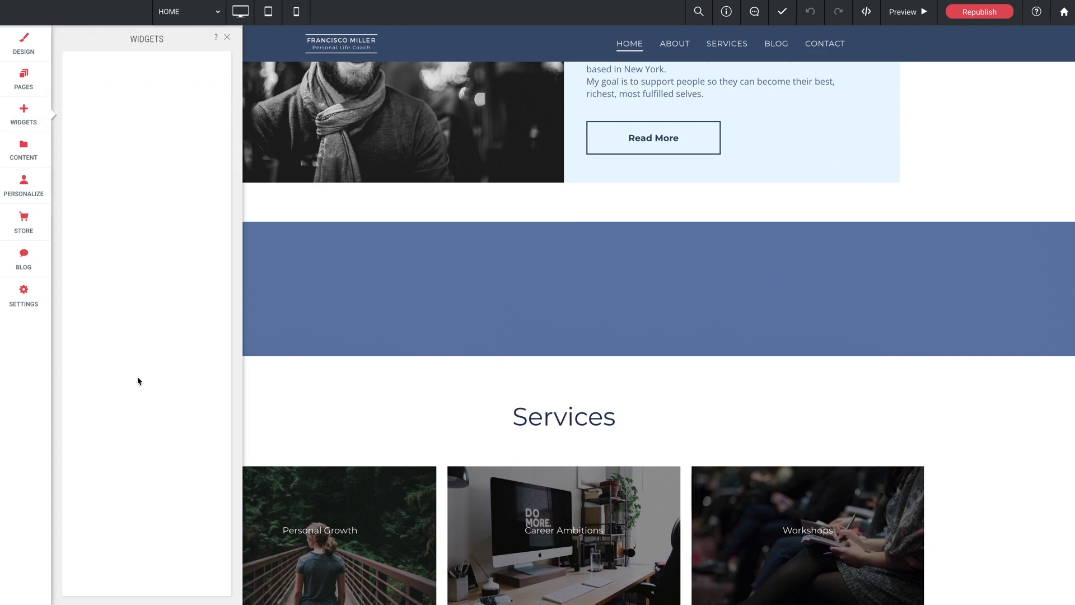
{"action": "scroll", "coordinate": [137, 379], "scroll_direction": "down", "scroll_amount": 15}
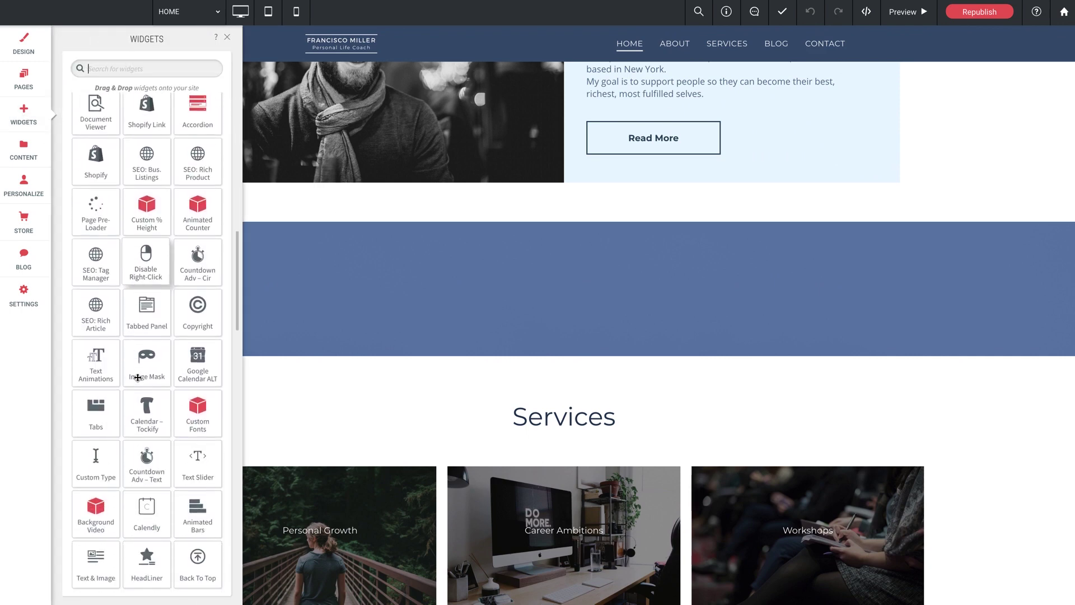
{"action": "scroll", "coordinate": [140, 375], "scroll_direction": "up", "scroll_amount": 1}
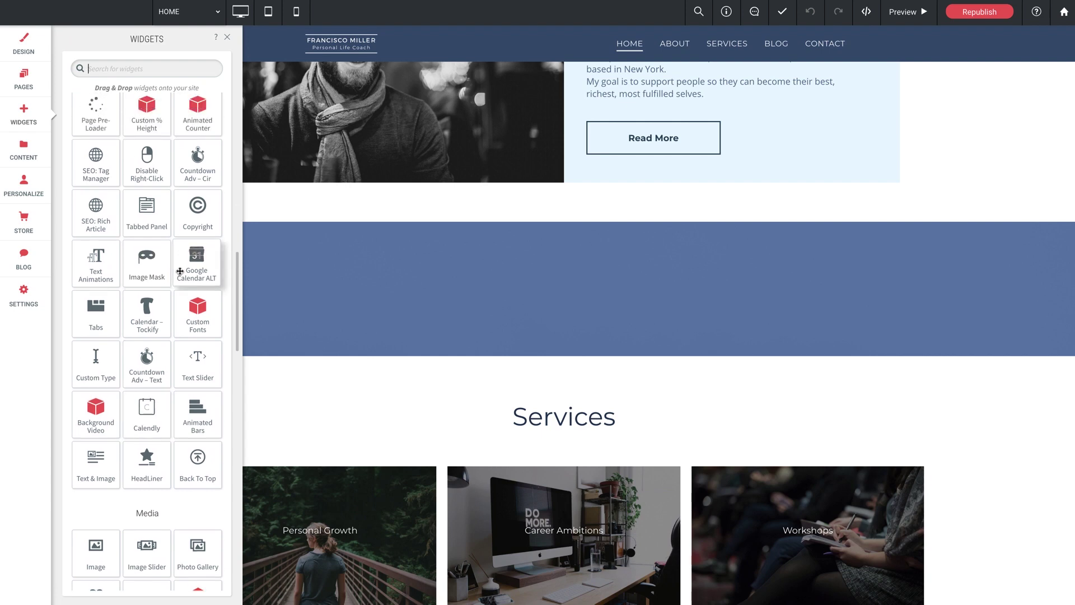
{"action": "left_click_drag", "start_coordinate": [156, 361], "coordinate": [570, 283]}
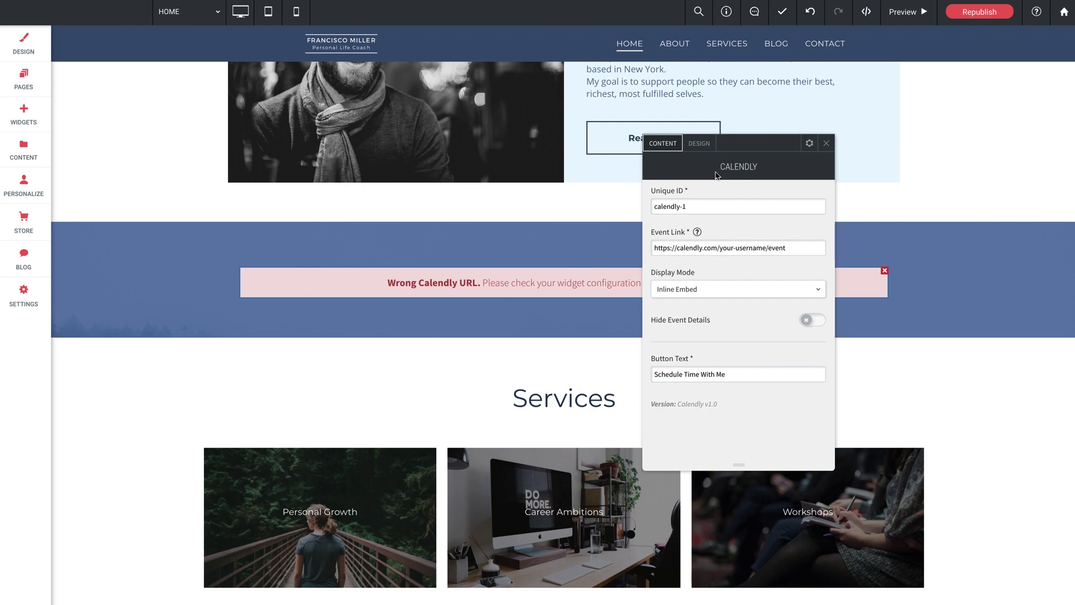
Step: Change the Calendly widget's unique ID to calendly-embed, replacing the trailing 1
{"action": "left_click_drag", "start_coordinate": [750, 151], "coordinate": [579, 224]}
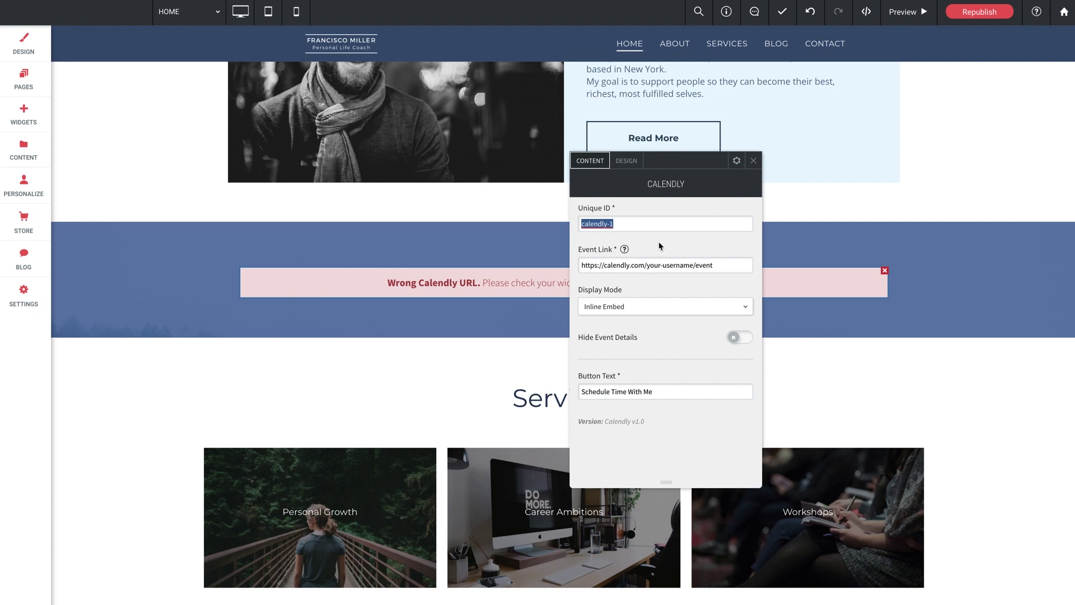
{"action": "key", "text": "Right"}
{"action": "key", "text": "BackSpace"}
{"action": "type", "text": "embe"}
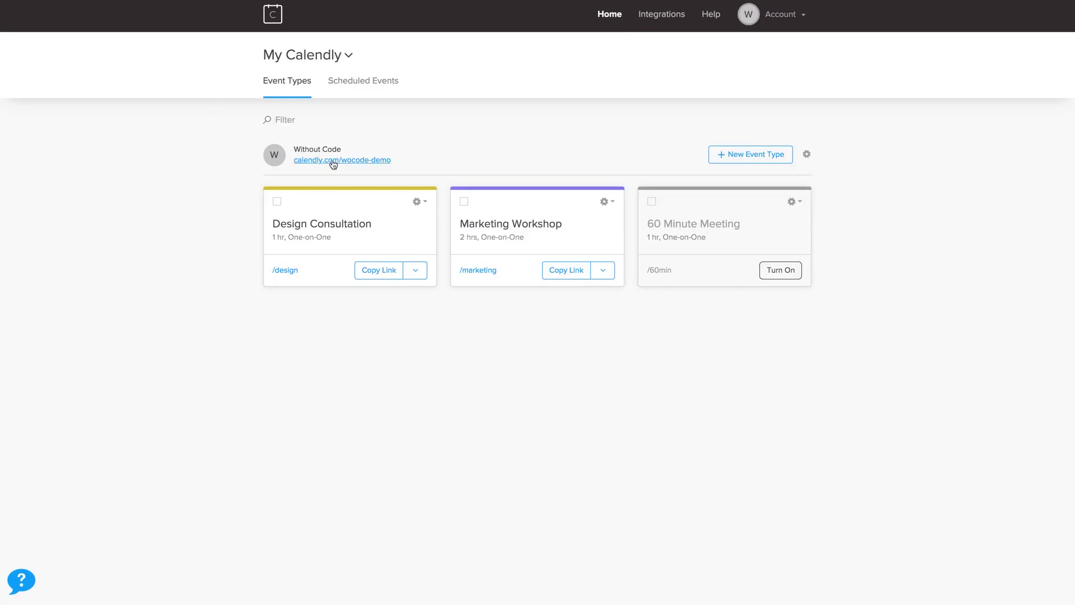
Step: Copy the account's calendly.com scheduling page link from the dashboard
{"action": "right_click", "coordinate": [330, 160]}
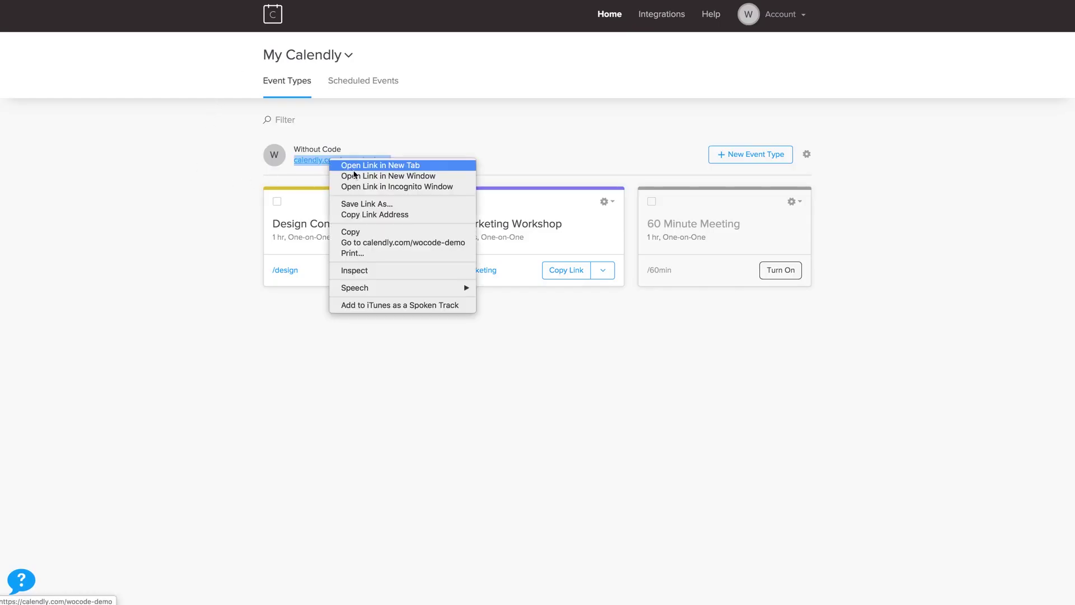
{"action": "left_click", "coordinate": [361, 232]}
{"action": "left_click", "coordinate": [449, 134]}
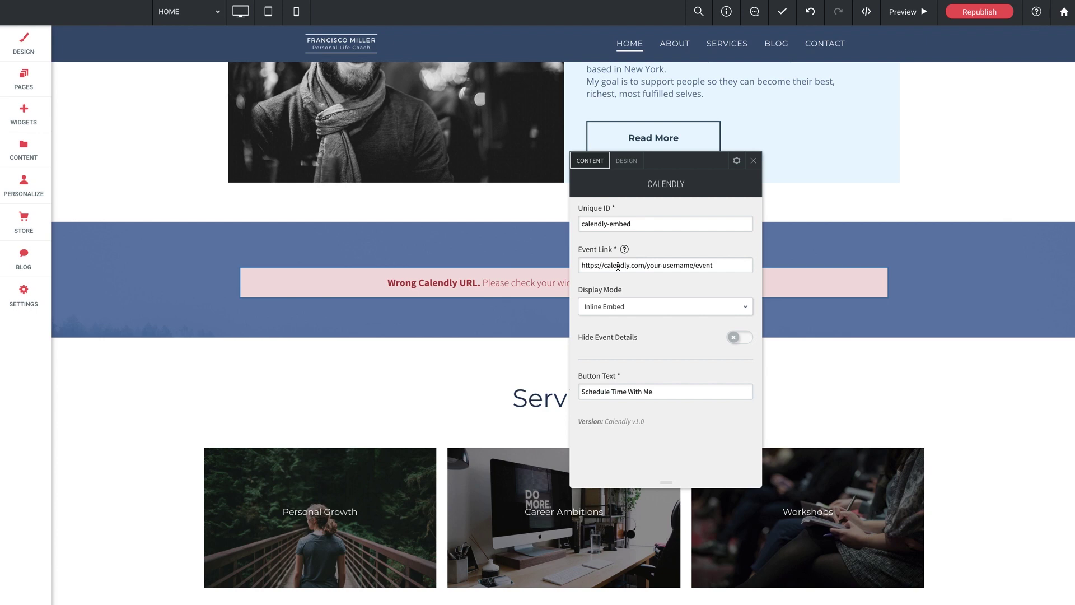
{"action": "triple_click", "coordinate": [617, 266]}
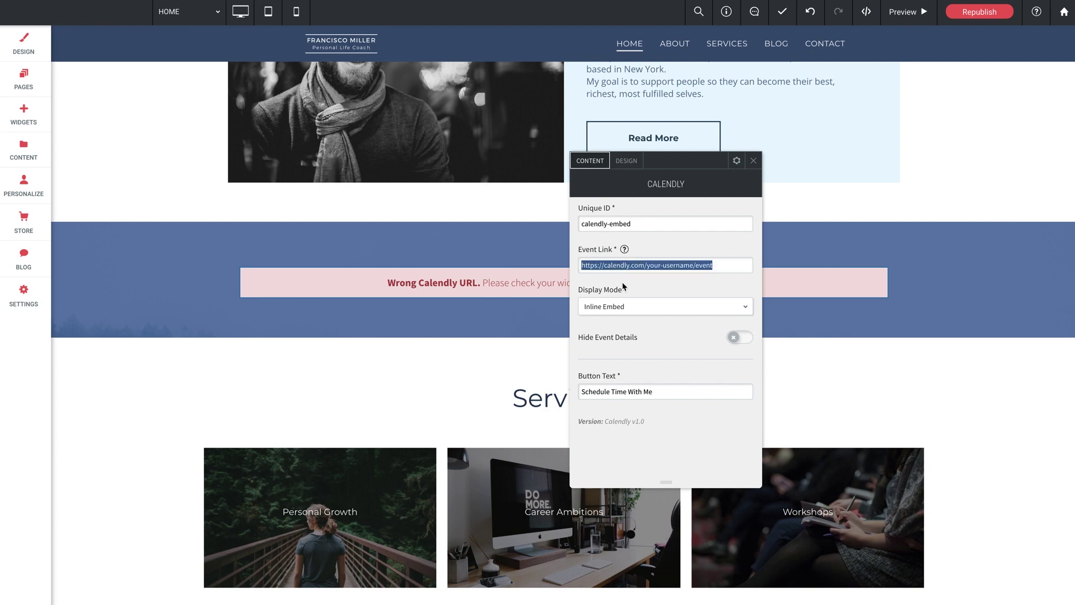
{"action": "key", "text": "ctrl+v"}
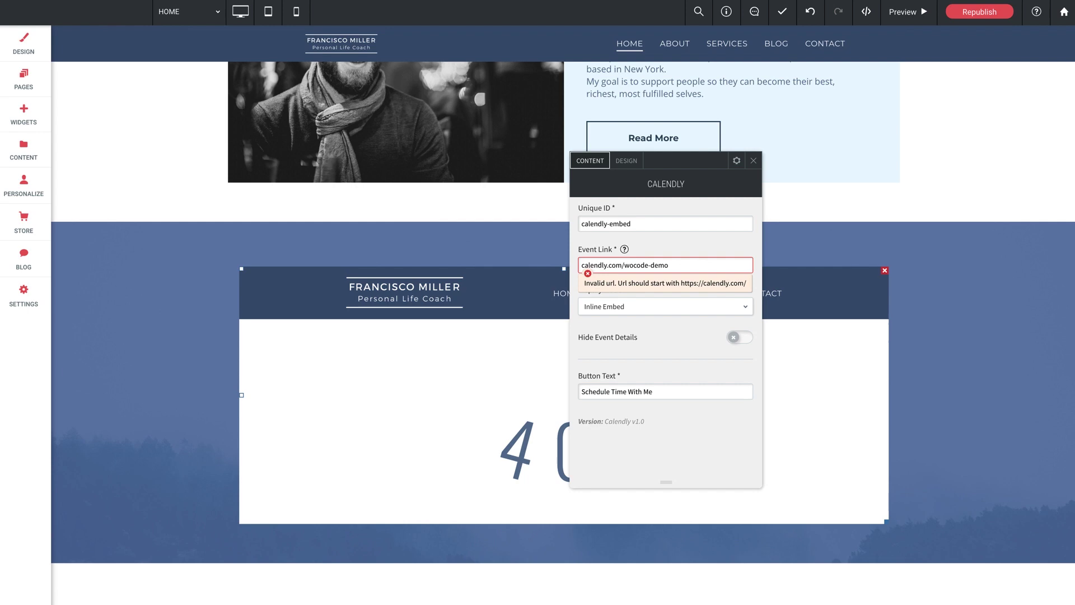
{"action": "left_click", "coordinate": [580, 265]}
{"action": "type", "text": "https://"}
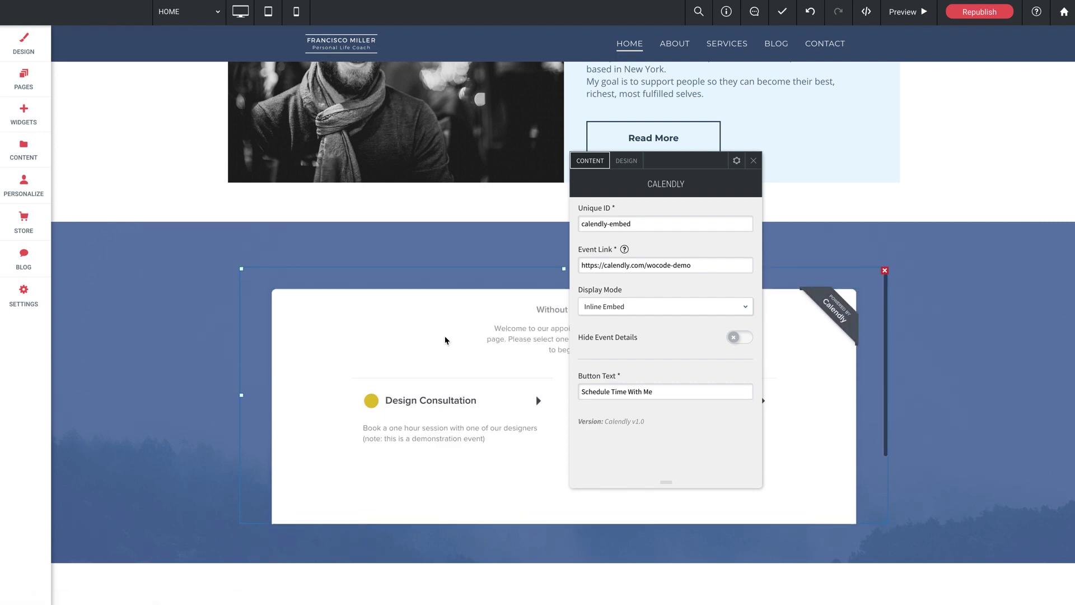
{"action": "left_click_drag", "start_coordinate": [683, 162], "coordinate": [888, 173]}
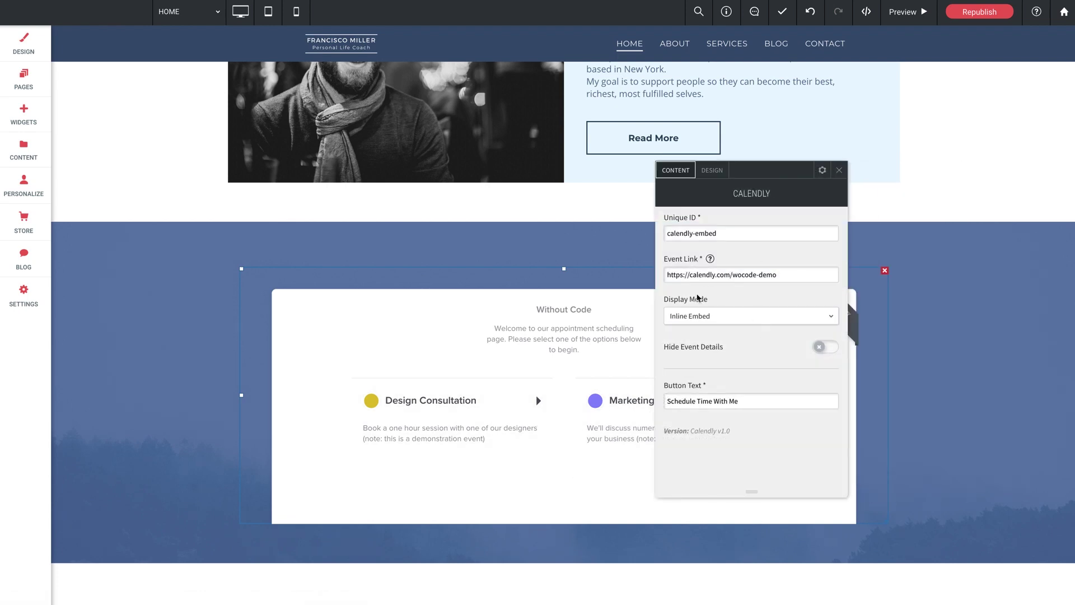
{"action": "left_click", "coordinate": [743, 316]}
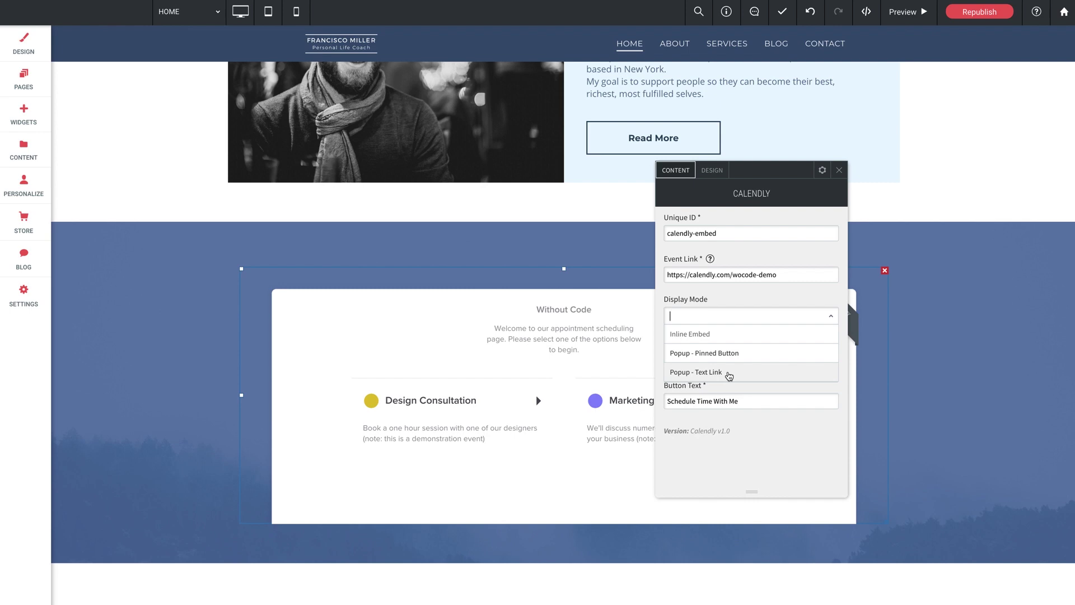
{"action": "left_click", "coordinate": [704, 335]}
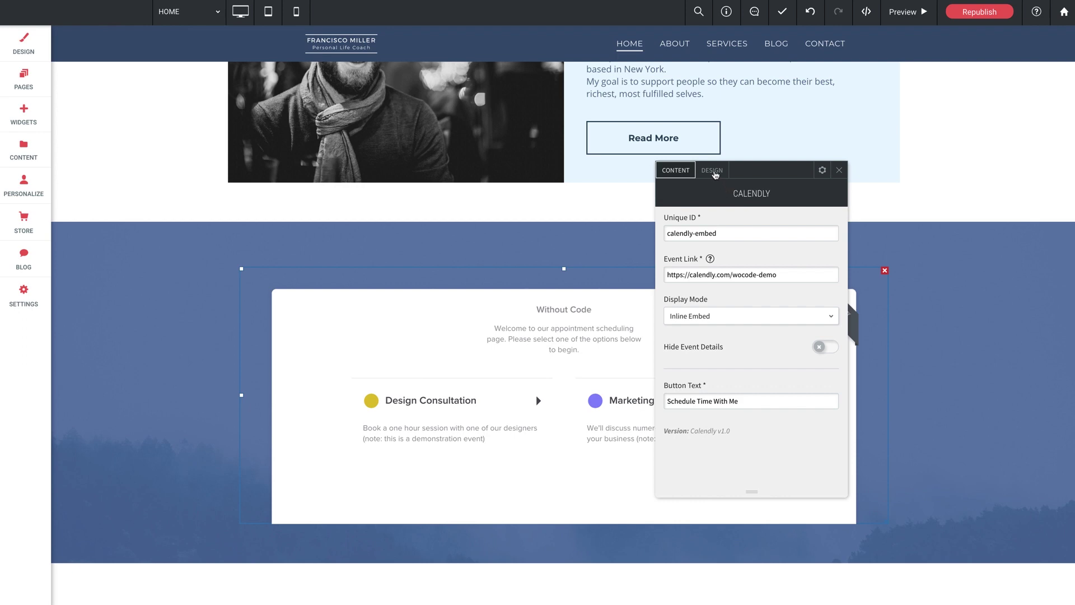
Step: Raise the embed's Inline Mode Height from 460px to 623px in the Design settings
{"action": "left_click", "coordinate": [713, 173]}
{"action": "scroll", "coordinate": [979, 365], "scroll_direction": "down", "scroll_amount": 2}
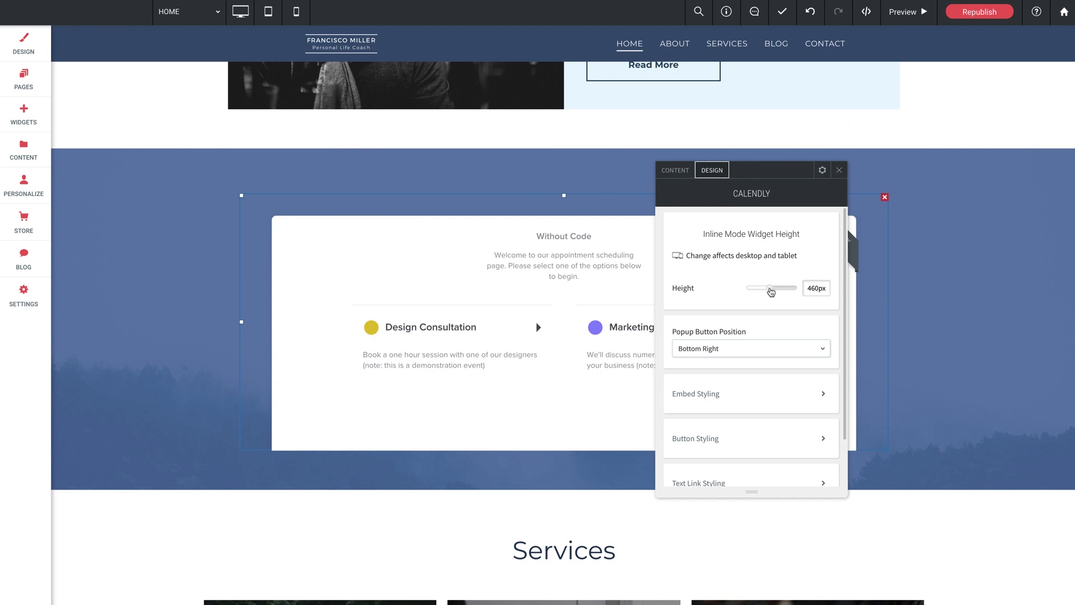
{"action": "left_click_drag", "start_coordinate": [770, 291], "coordinate": [782, 291]}
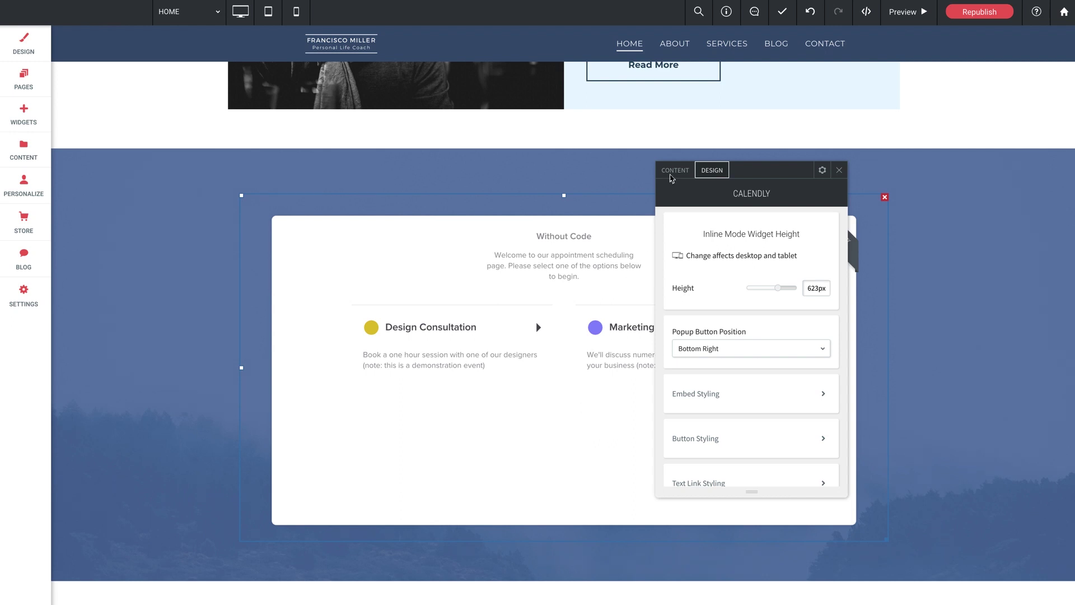
{"action": "left_click", "coordinate": [673, 171]}
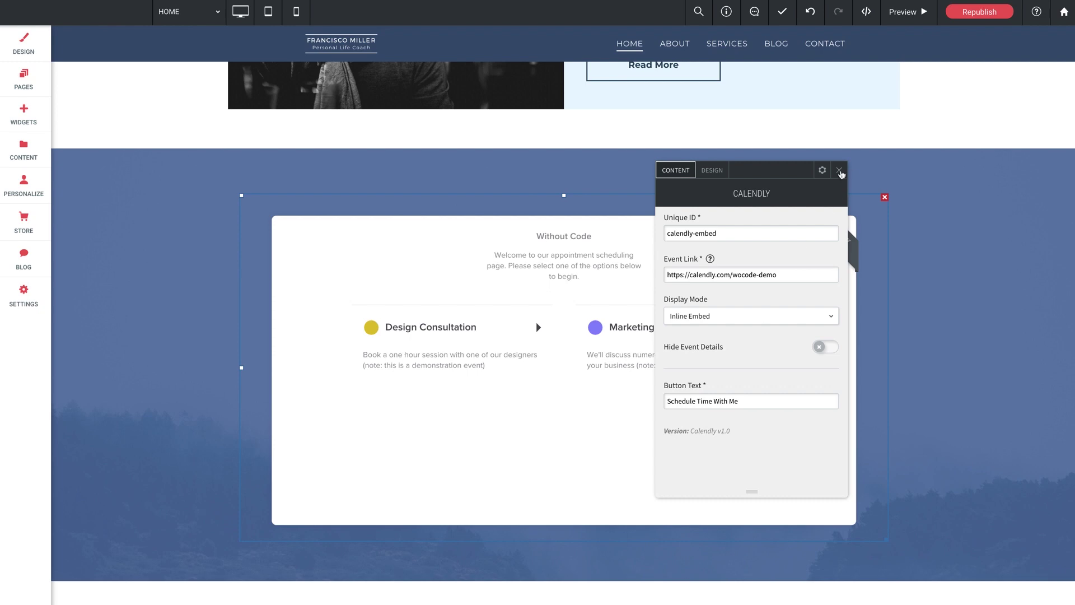
Step: Preview the page, test the embedded Design Consultation calendar, then return to the editor
{"action": "left_click", "coordinate": [838, 169]}
{"action": "left_click", "coordinate": [914, 13]}
{"action": "scroll", "coordinate": [907, 249], "scroll_direction": "down", "scroll_amount": 3}
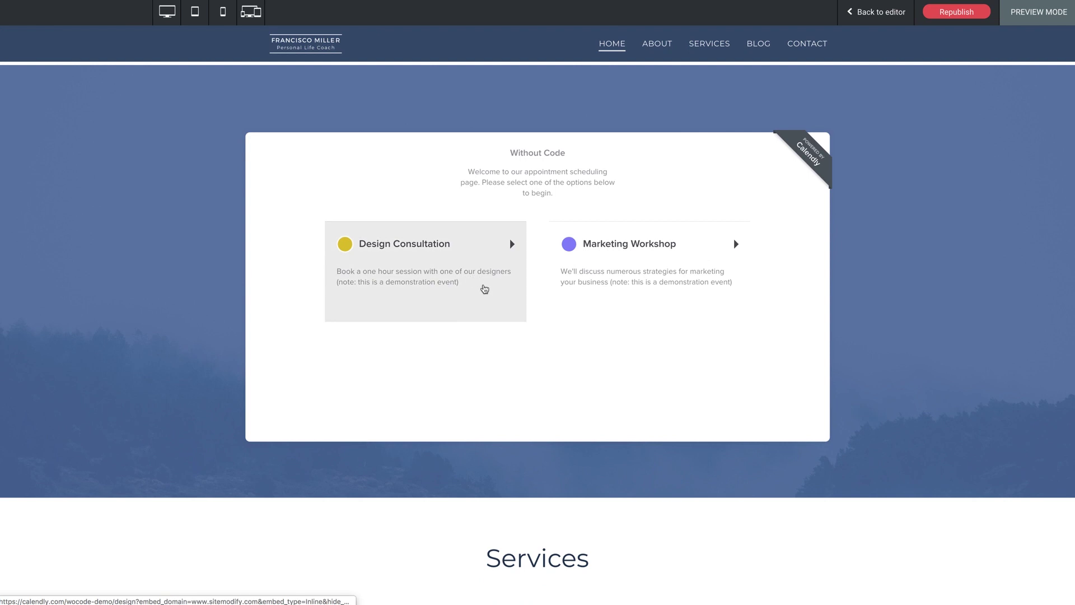
{"action": "left_click", "coordinate": [435, 276]}
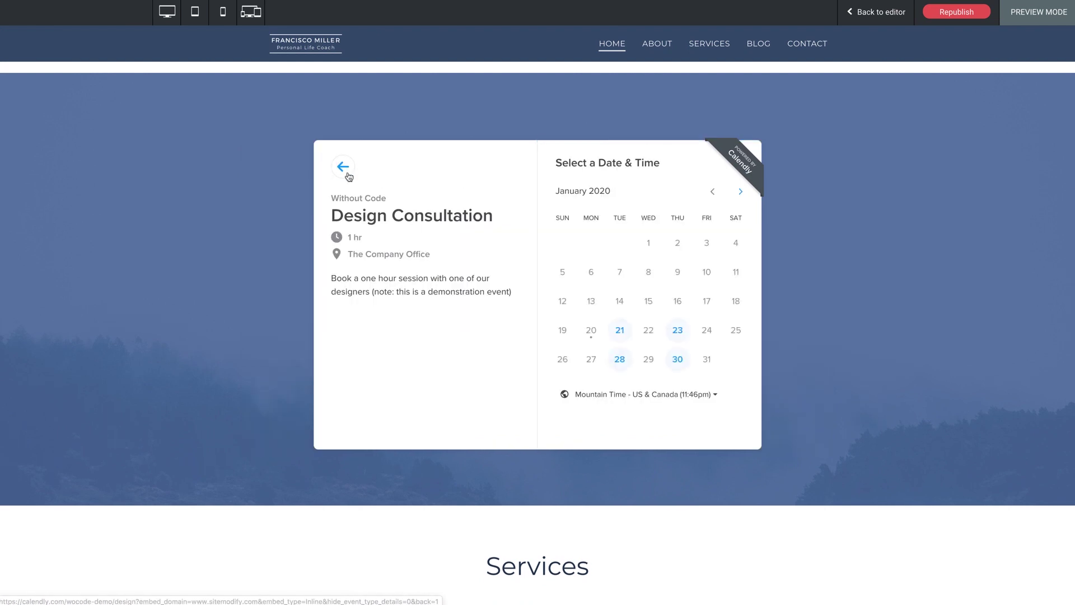
{"action": "left_click", "coordinate": [343, 168]}
{"action": "left_click", "coordinate": [891, 12]}
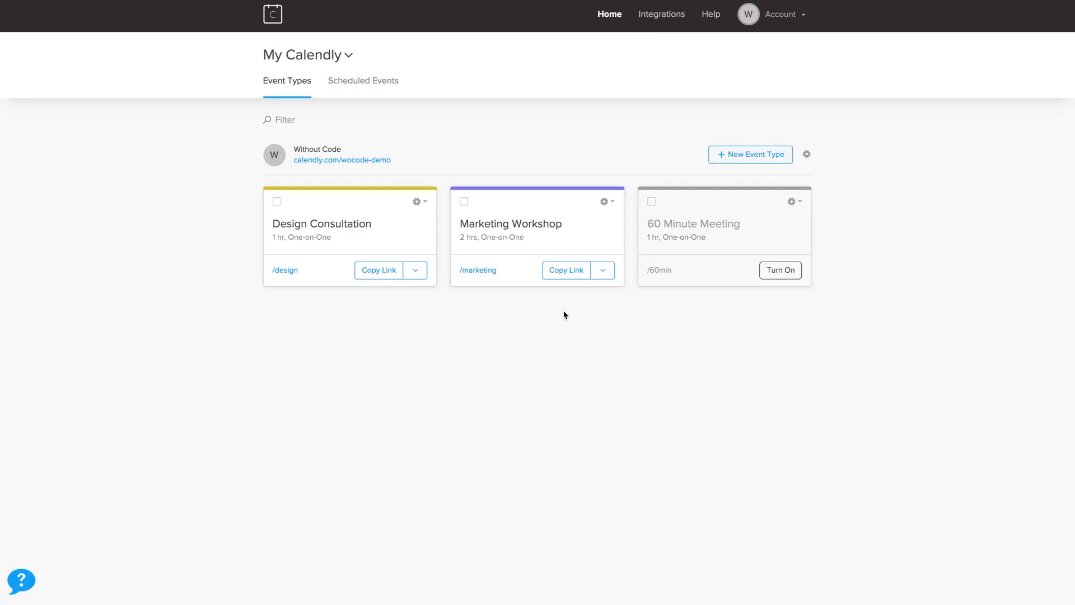
Step: Copy the Marketing Workshop event link from Calendly's Event Types page
{"action": "left_click", "coordinate": [568, 274]}
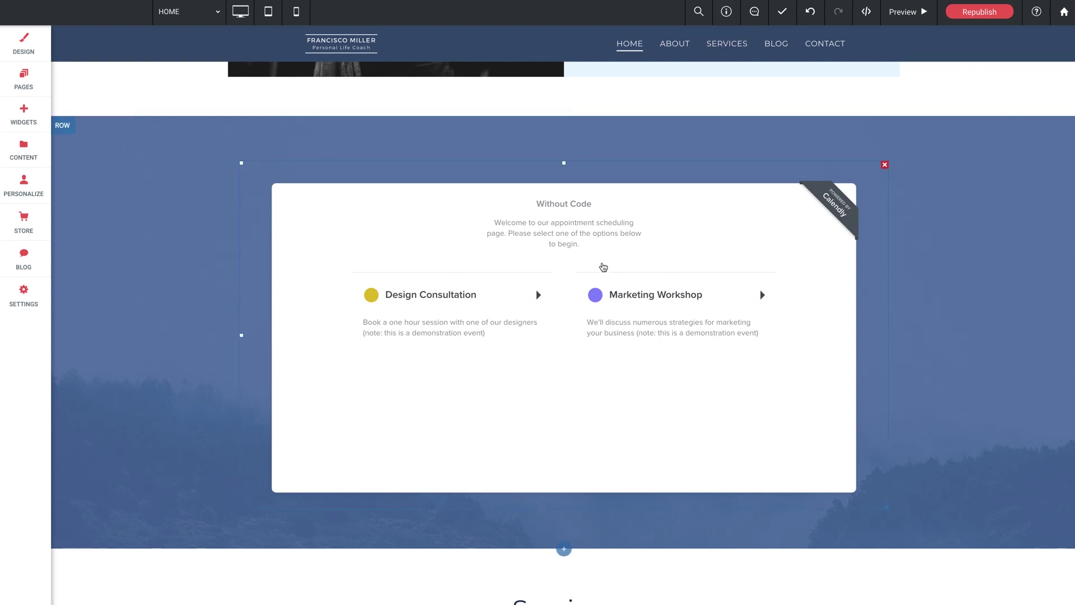
{"action": "left_click", "coordinate": [602, 267]}
{"action": "left_click_drag", "start_coordinate": [189, 249], "coordinate": [71, 248]}
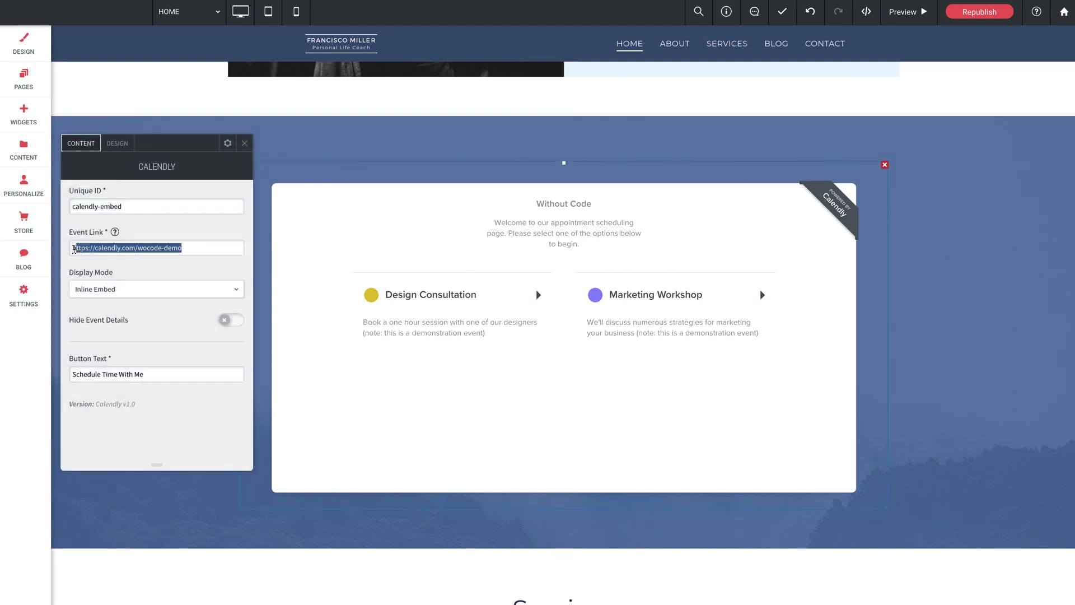
{"action": "key", "text": "ctrl+v"}
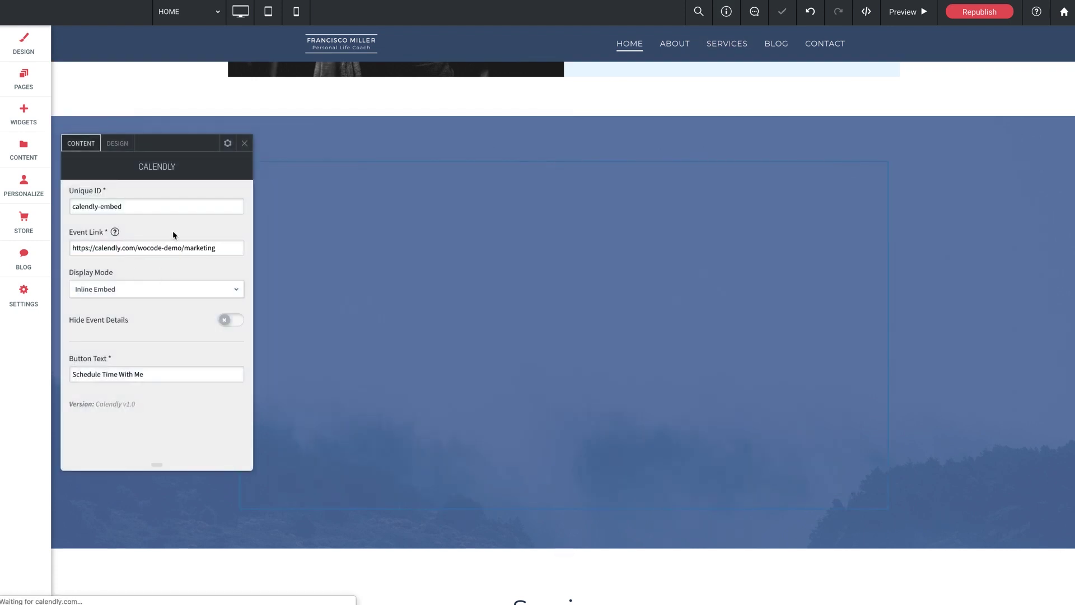
{"action": "left_click_drag", "start_coordinate": [183, 153], "coordinate": [239, 164]}
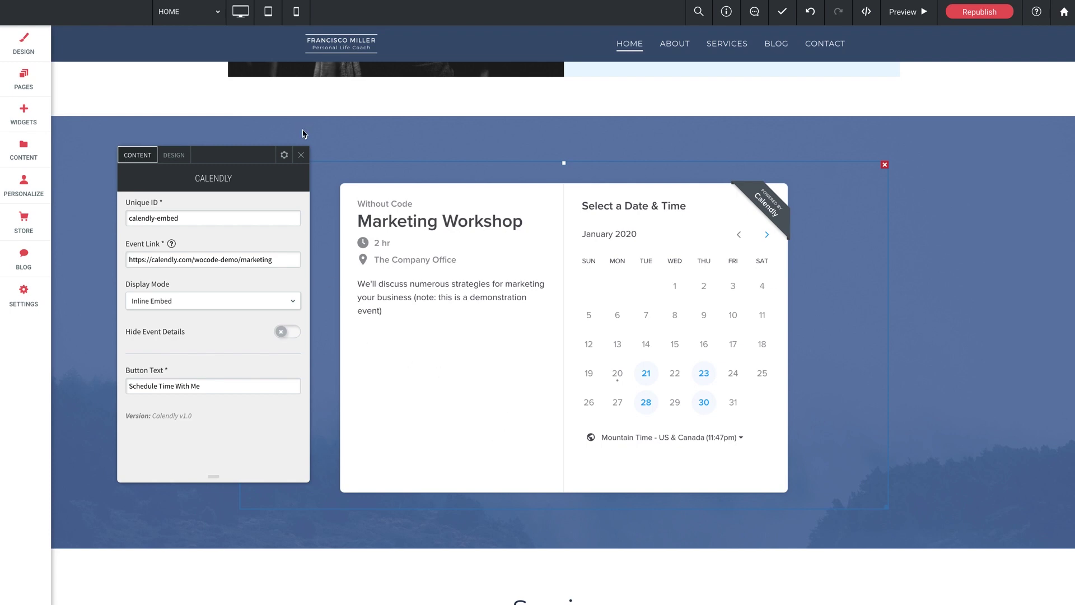
{"action": "left_click", "coordinate": [902, 12]}
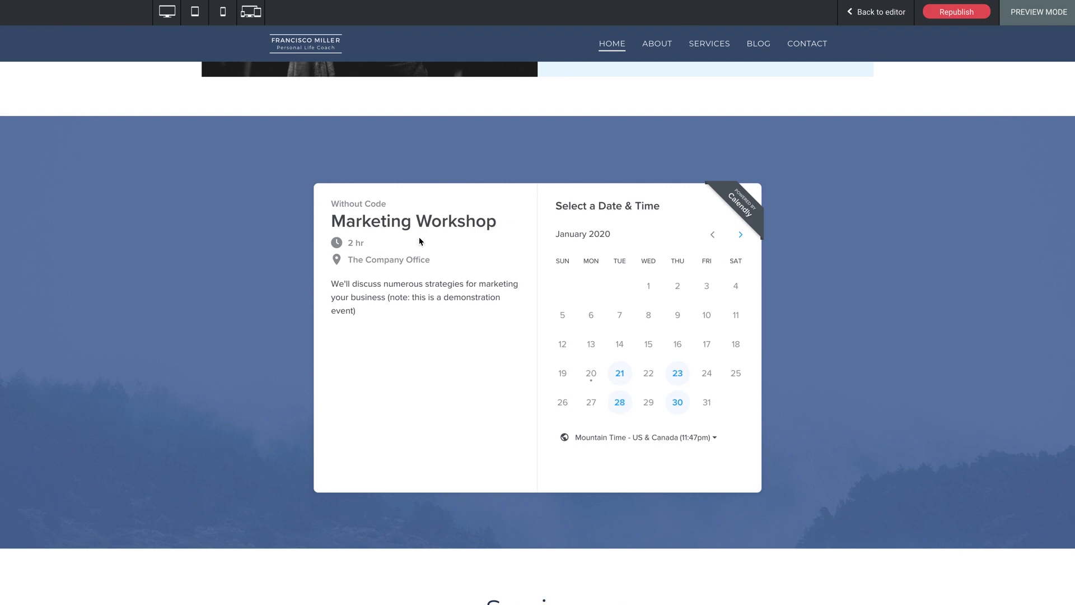
{"action": "left_click", "coordinate": [872, 15]}
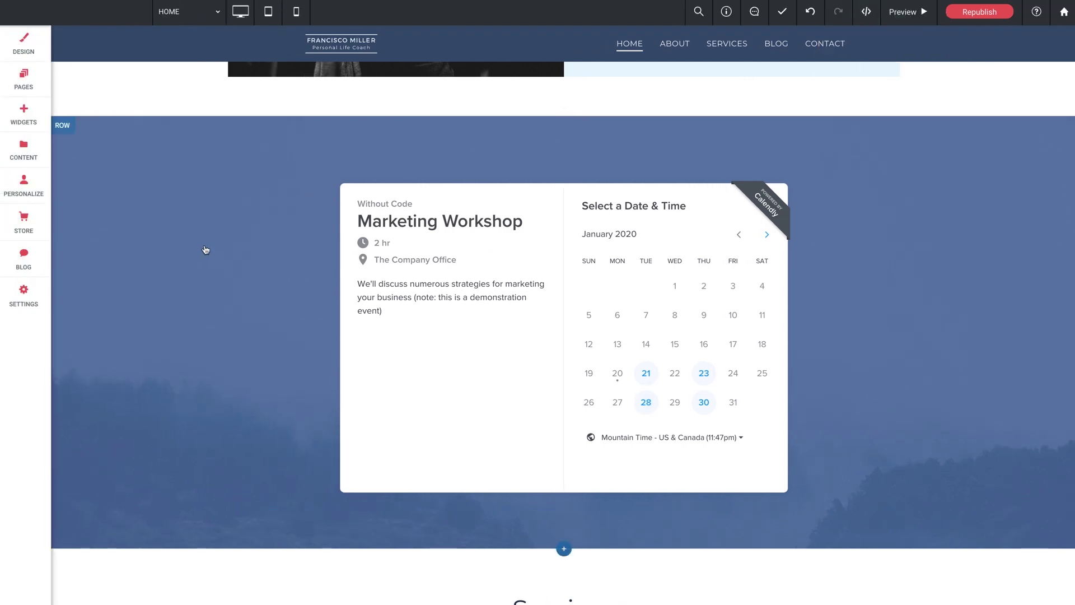
Step: Drag a new Calendly widget from the Widgets list into the row above the Marketing Workshop embed
{"action": "left_click", "coordinate": [23, 114]}
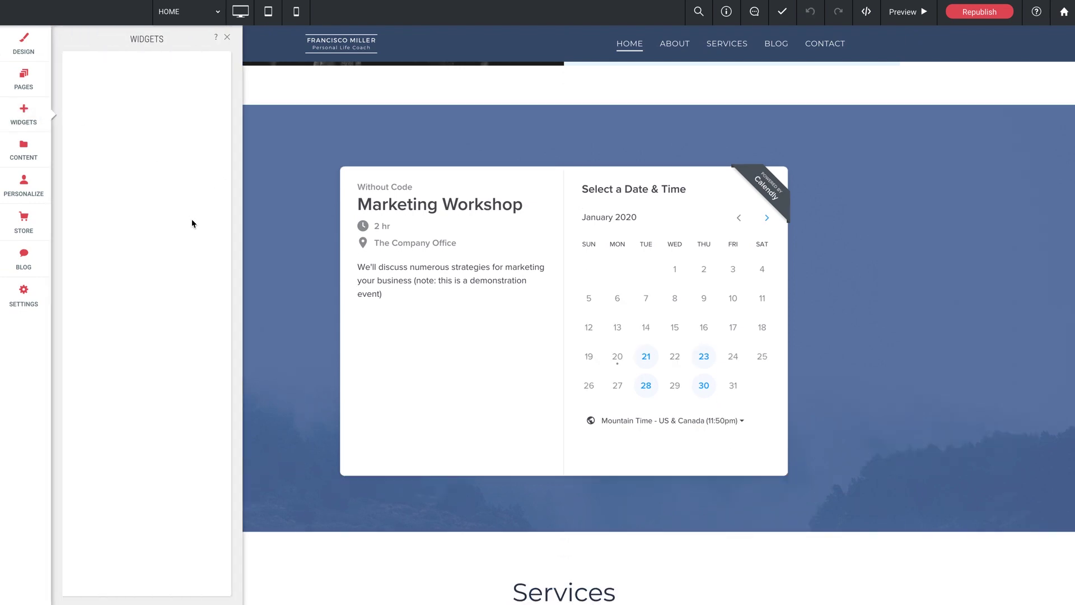
{"action": "scroll", "coordinate": [137, 352], "scroll_direction": "down", "scroll_amount": 10}
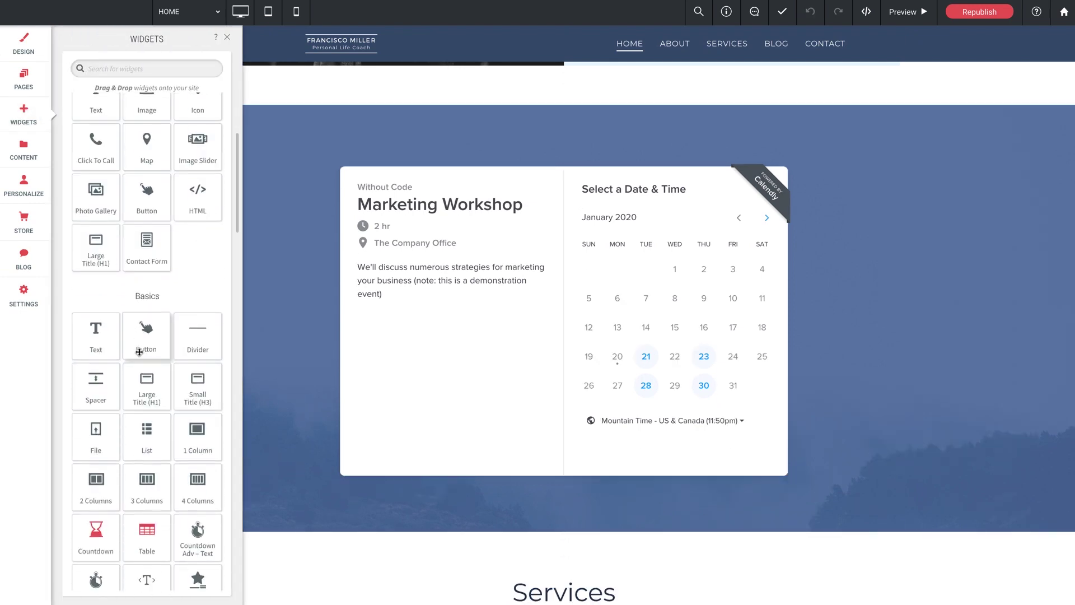
{"action": "scroll", "coordinate": [139, 352], "scroll_direction": "down", "scroll_amount": 5}
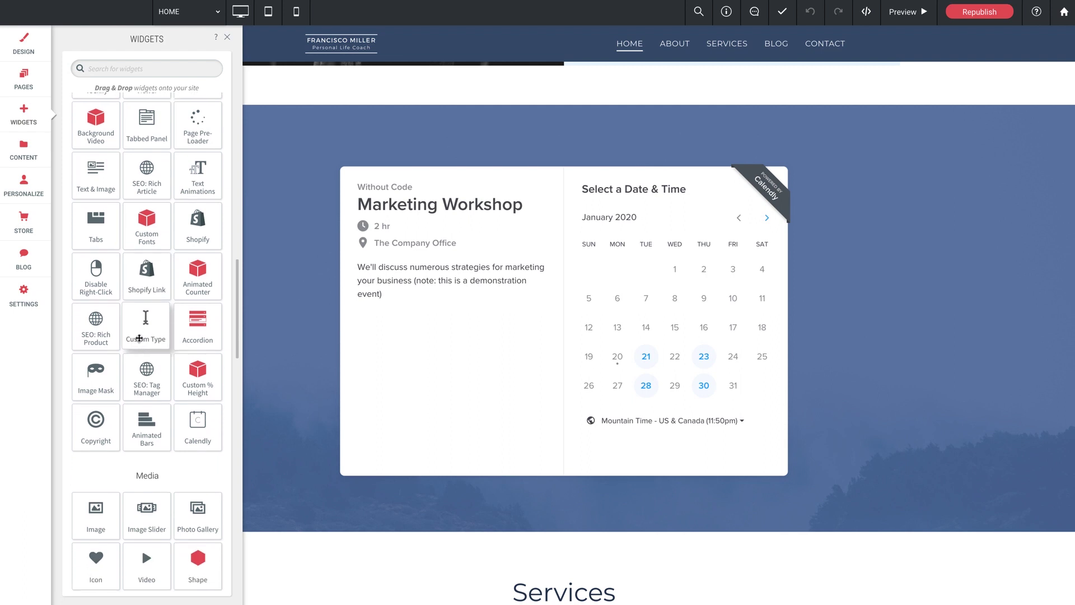
{"action": "left_click_drag", "start_coordinate": [199, 438], "coordinate": [370, 195]}
{"action": "left_click_drag", "start_coordinate": [591, 161], "coordinate": [509, 163]}
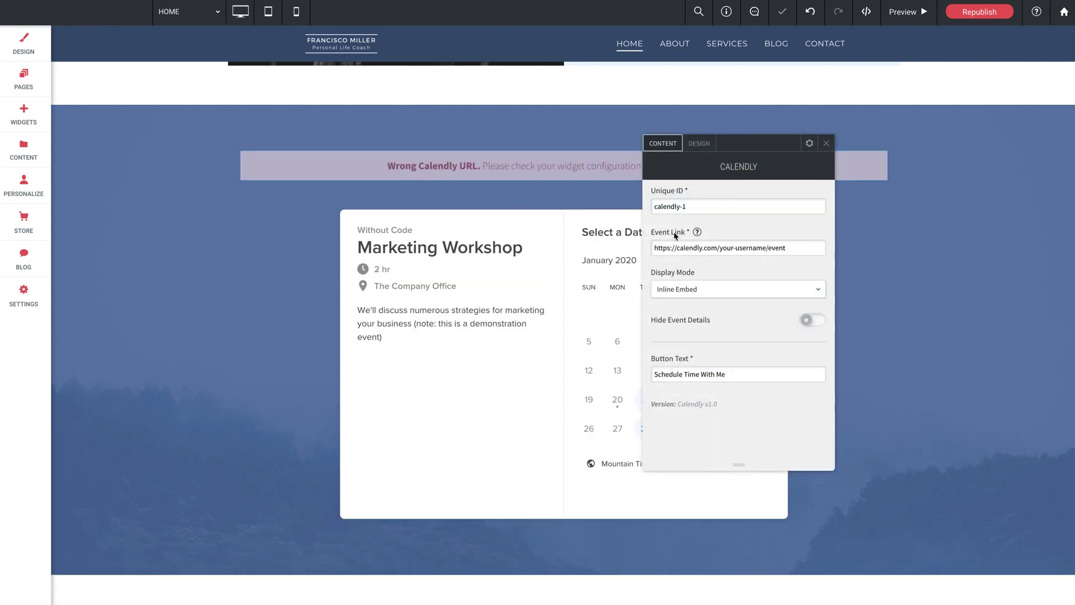
Step: Set the new widget's Unique ID to calendly-button and paste the marketing Event Link
{"action": "left_click", "coordinate": [701, 206]}
{"action": "key", "text": "BackSpace"}
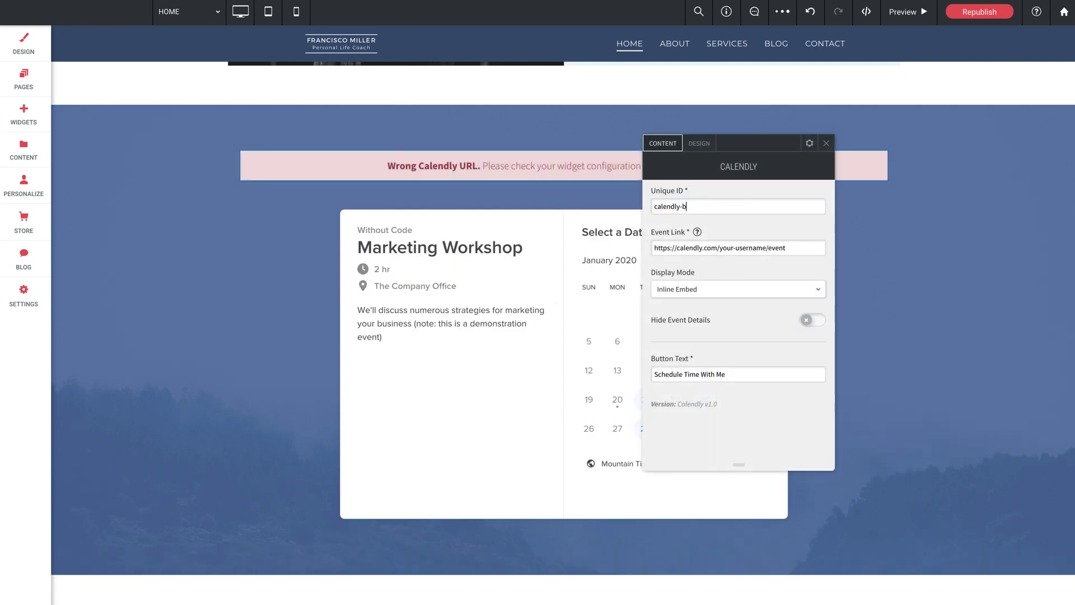
{"action": "triple_click", "coordinate": [708, 247]}
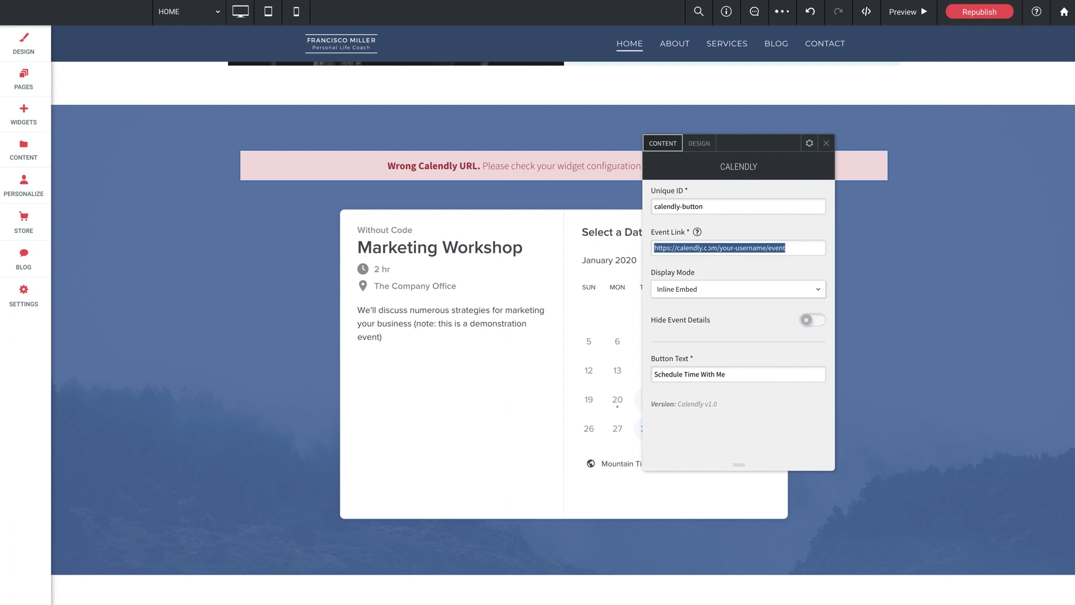
{"action": "type", "text": "https://calendly.com/wocode-demo/marketing"}
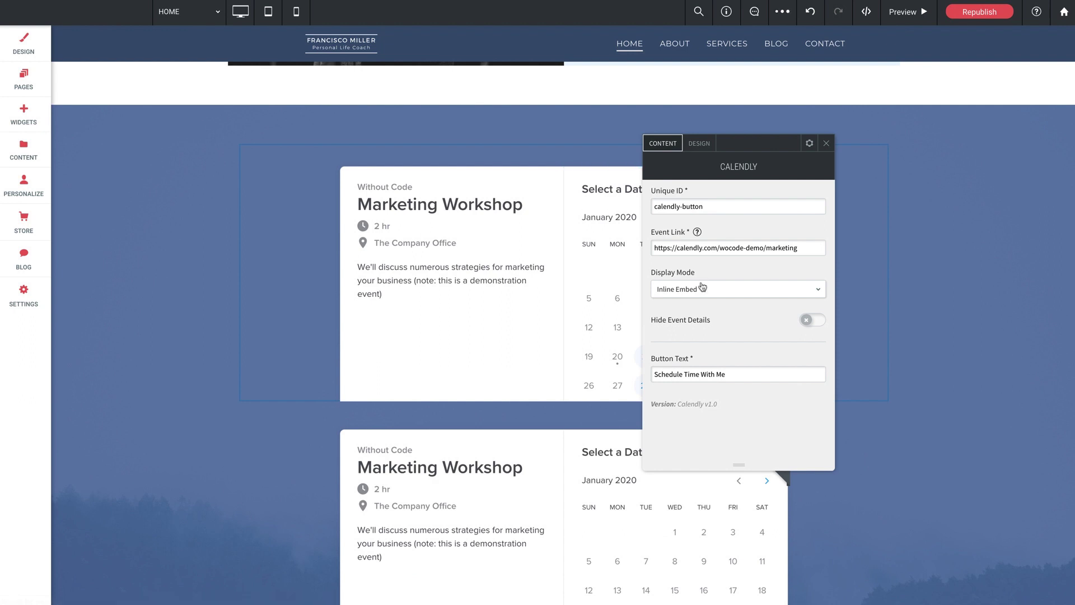
Step: Switch Display Mode to Popup - Pinned Button and set the button text to 'Book a Slot!'
{"action": "left_click", "coordinate": [699, 289]}
{"action": "left_click", "coordinate": [700, 327]}
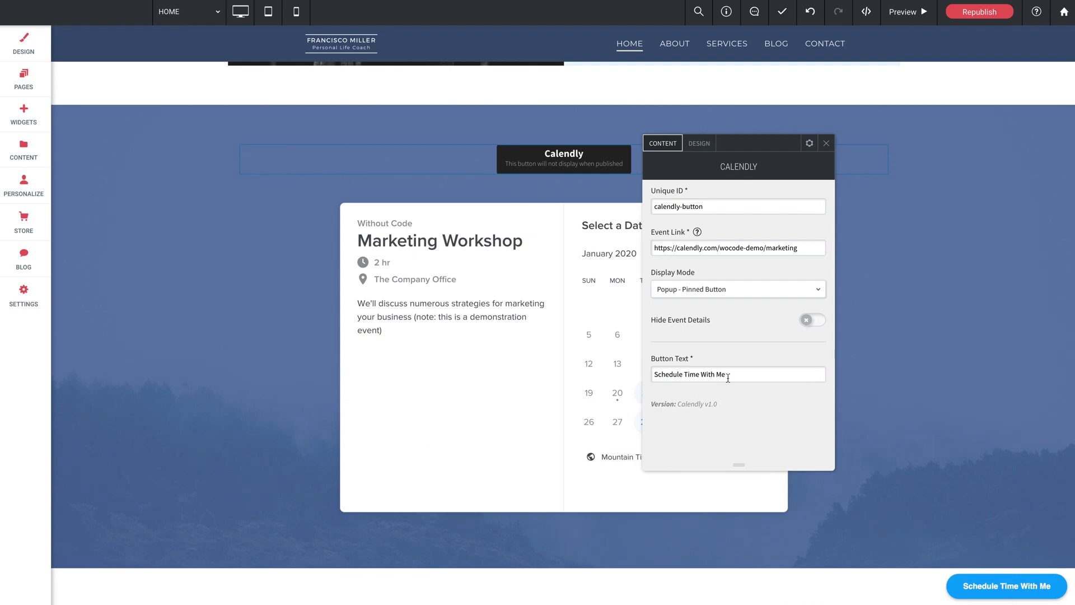
{"action": "left_click_drag", "start_coordinate": [731, 374], "coordinate": [628, 380]}
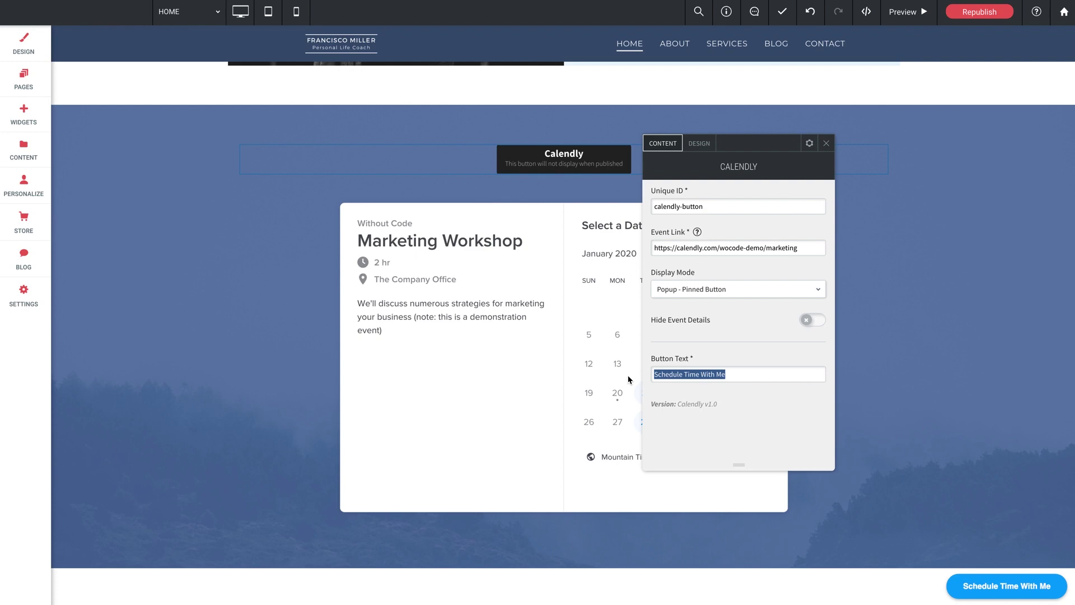
{"action": "type", "text": "Book a S"}
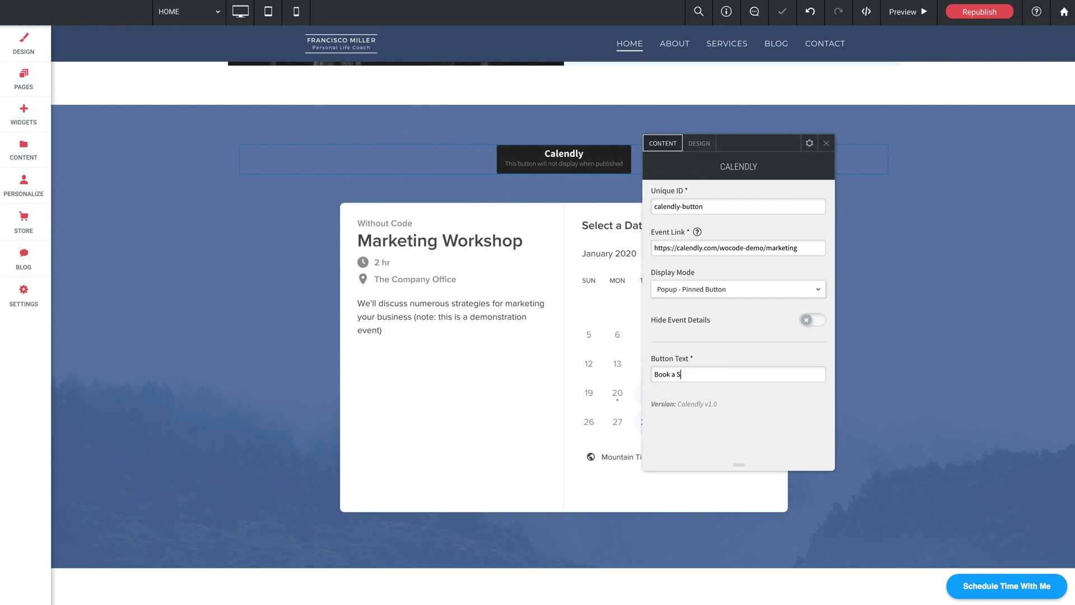
{"action": "type", "text": "lot!"}
Step: Copy the site's Desktop preview link from Site Info and load it in a new browser tab
{"action": "left_click", "coordinate": [826, 143]}
{"action": "left_click", "coordinate": [726, 12]}
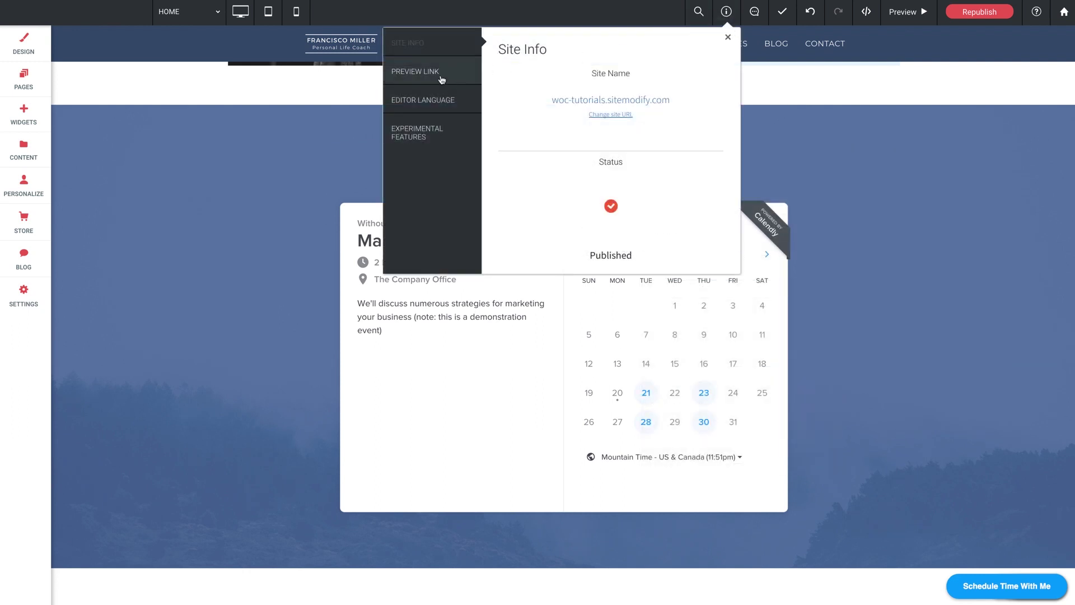
{"action": "left_click", "coordinate": [441, 79]}
{"action": "left_click", "coordinate": [564, 93]}
{"action": "left_click", "coordinate": [701, 113]}
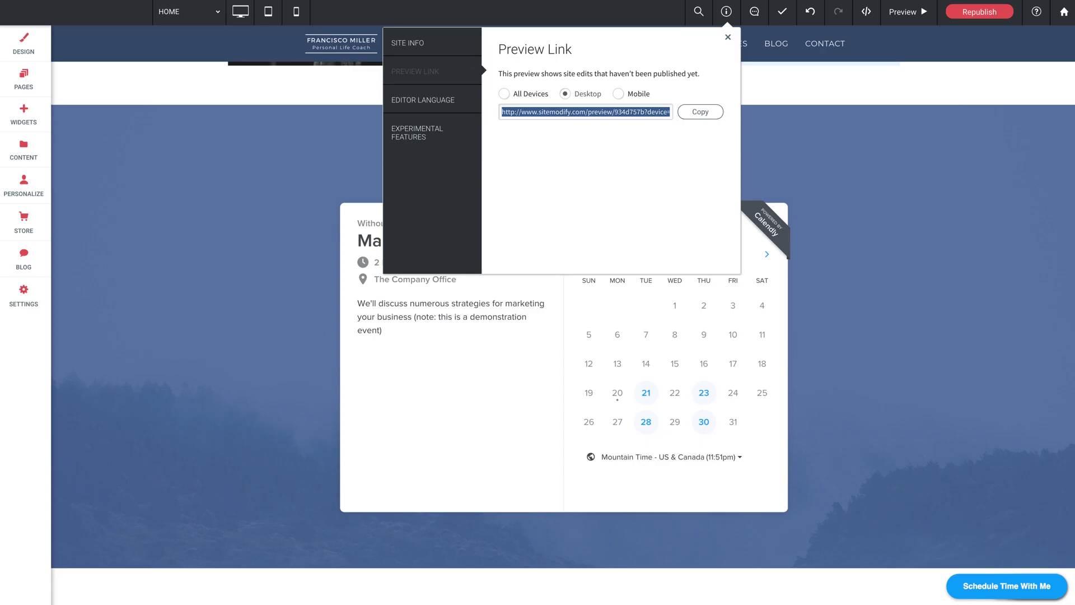
{"action": "key", "text": "ctrl+t"}
{"action": "key", "text": "ctrl+v"}
{"action": "key", "text": "Return"}
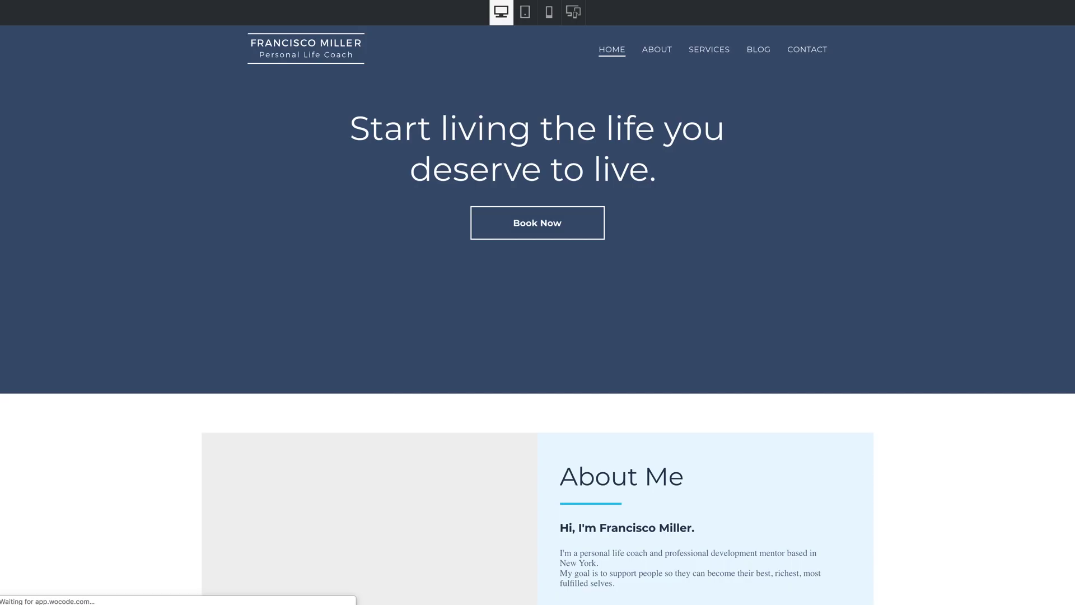
Step: Test the pinned 'Book a Slot!' button, confirming the Marketing Workshop booking pop-up appears, then close it
{"action": "scroll", "coordinate": [784, 277], "scroll_direction": "down", "scroll_amount": 10}
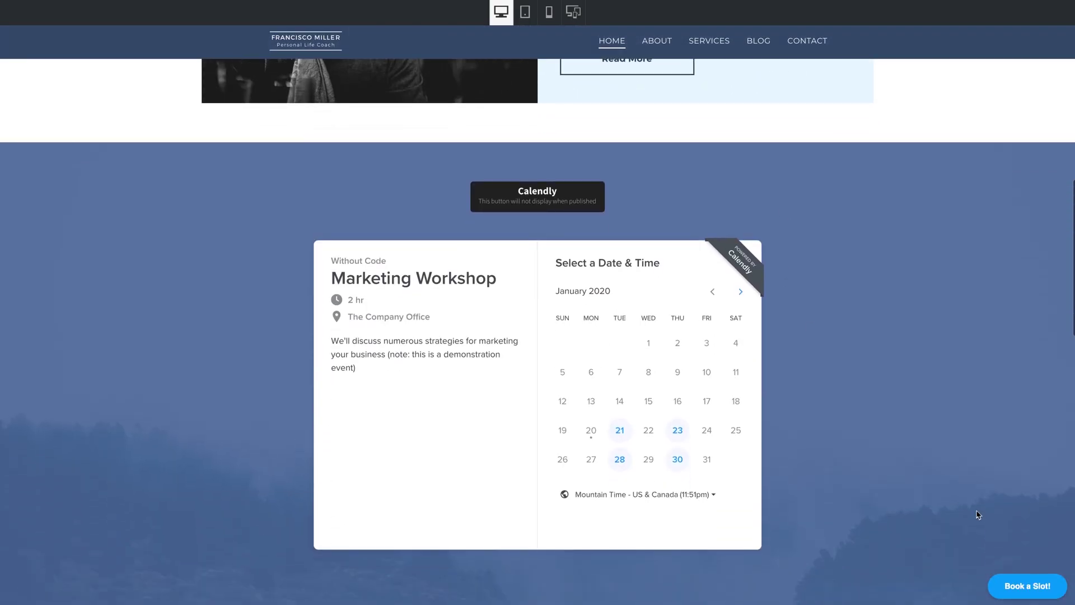
{"action": "left_click", "coordinate": [1027, 585]}
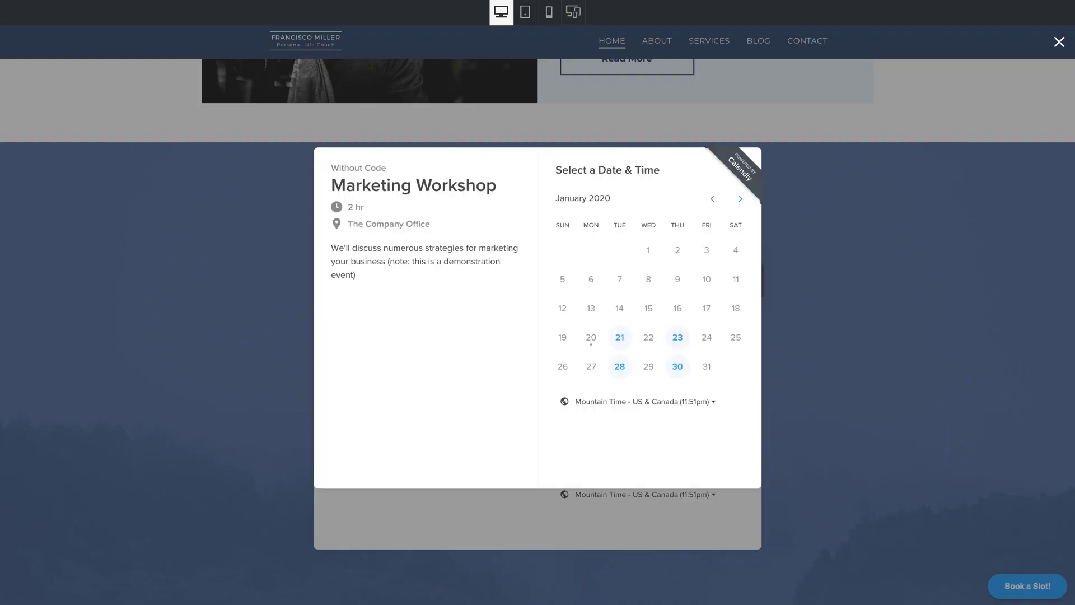
{"action": "left_click", "coordinate": [1057, 44]}
Step: Return to the editor, dismiss Preview Link, and bring up the pop-up button widget's Design settings
{"action": "left_click", "coordinate": [1057, 45]}
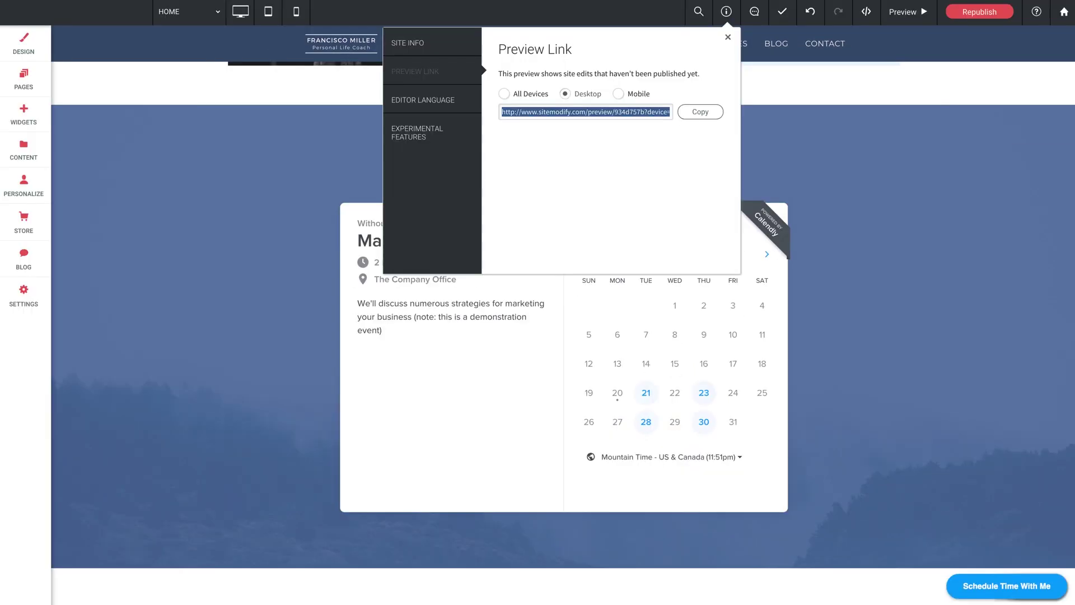
{"action": "left_click", "coordinate": [727, 38]}
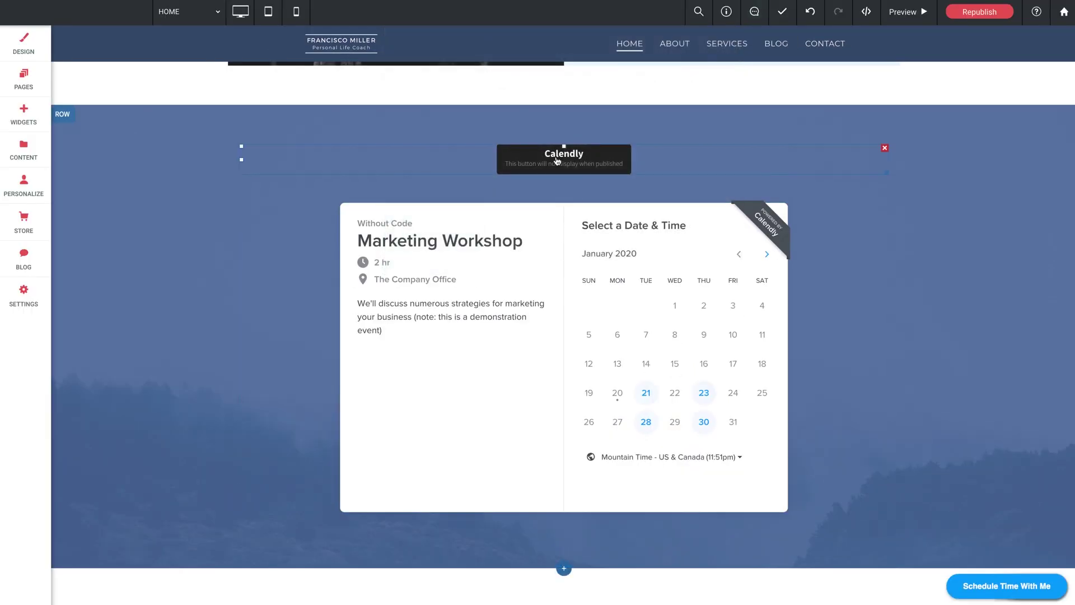
{"action": "left_click", "coordinate": [463, 163]}
{"action": "left_click", "coordinate": [119, 144]}
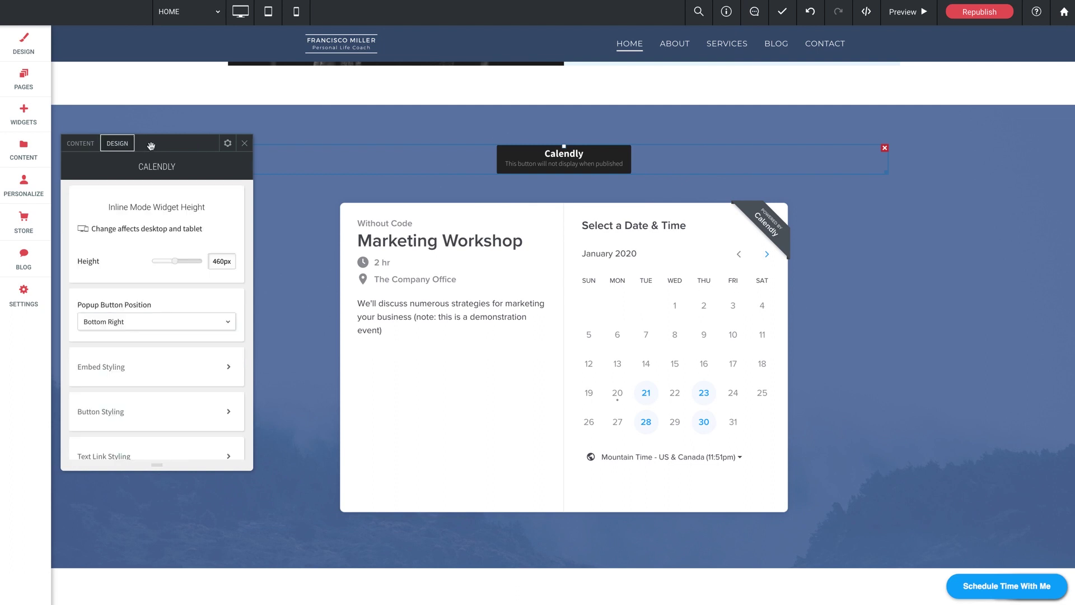
{"action": "left_click_drag", "start_coordinate": [150, 145], "coordinate": [529, 77]}
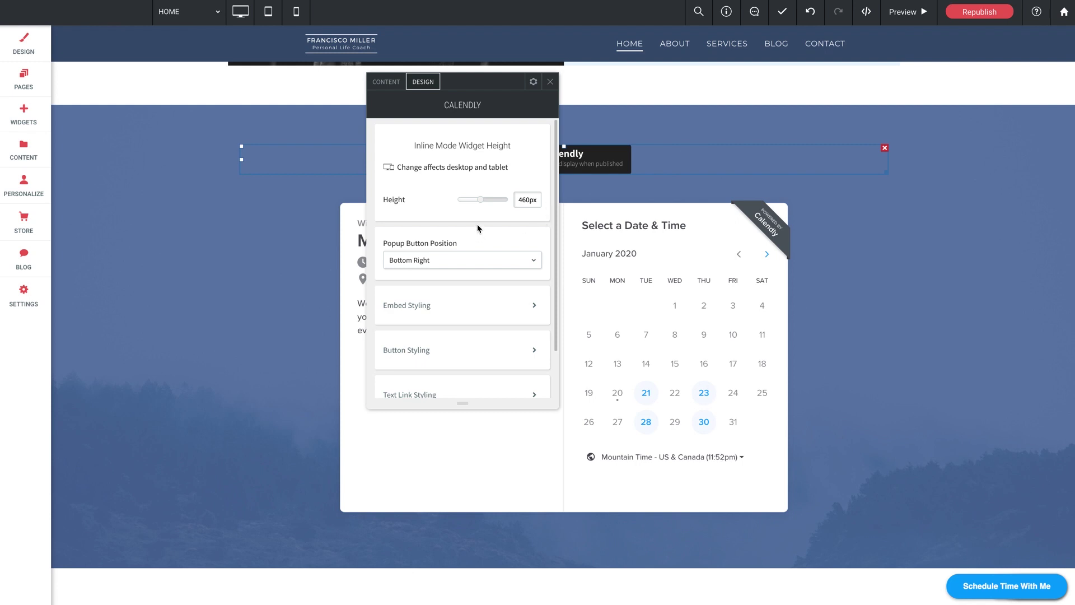
Step: Review the Embed, Button and Text Link Styling sections, then expand Spacing (Bottom Right, 0px padding)
{"action": "scroll", "coordinate": [477, 228], "scroll_direction": "down", "scroll_amount": 2}
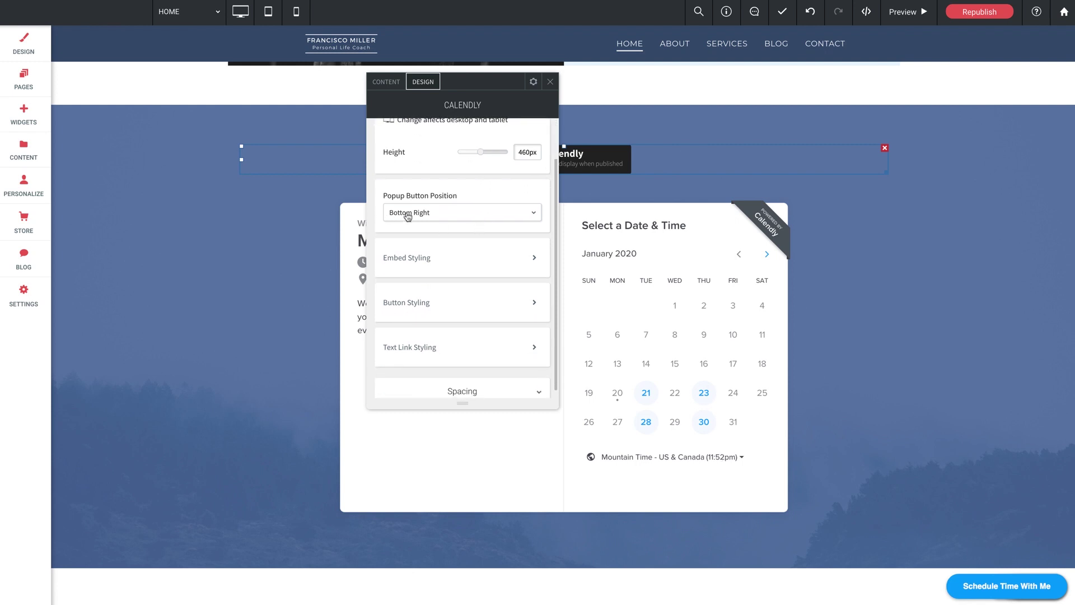
{"action": "scroll", "coordinate": [419, 260], "scroll_direction": "down", "scroll_amount": 1}
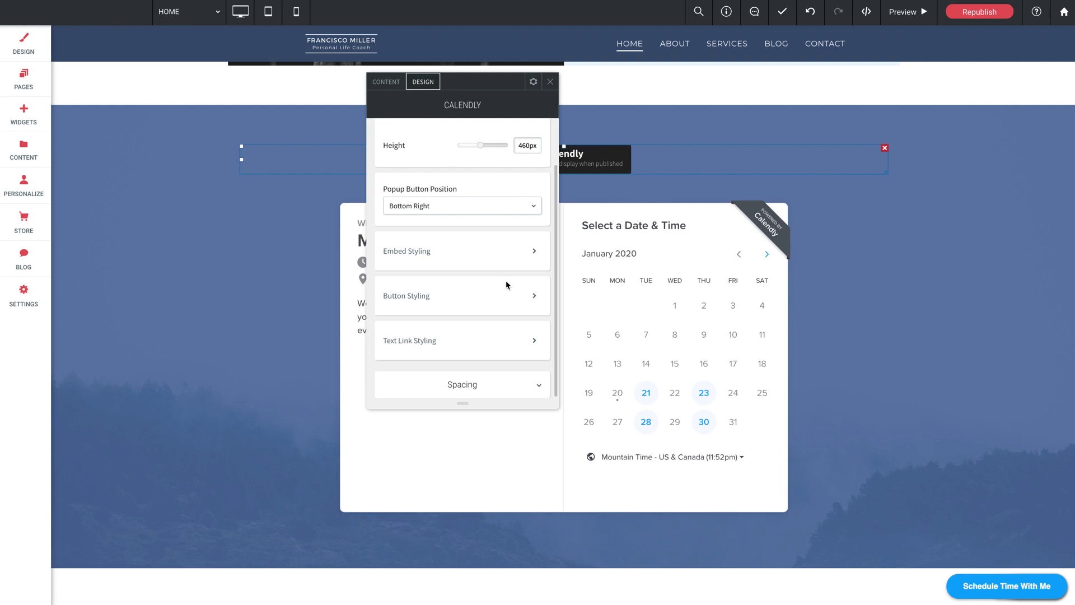
{"action": "left_click", "coordinate": [480, 259]}
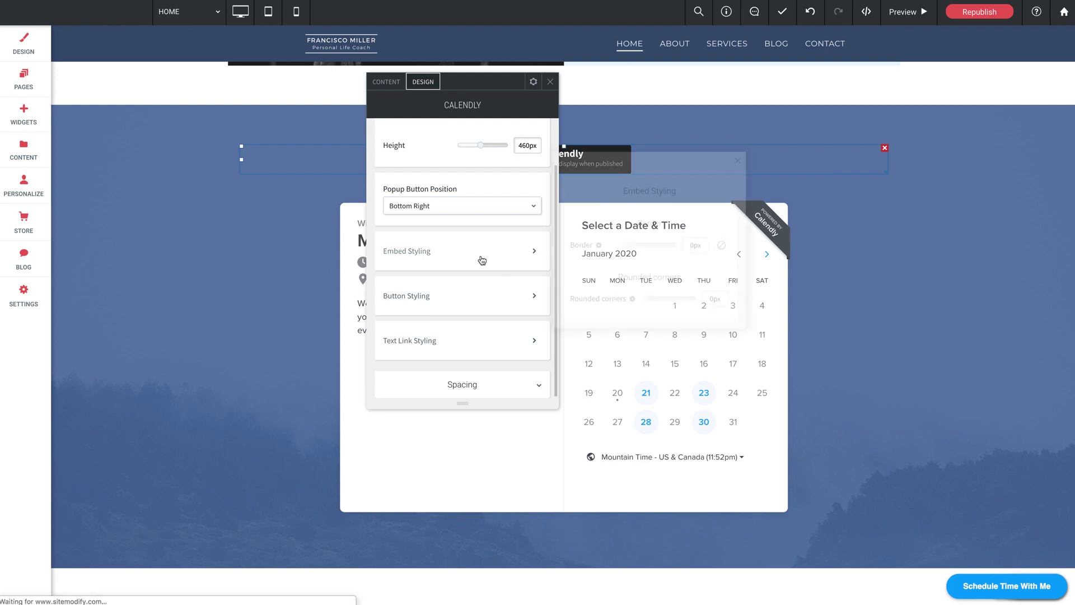
{"action": "left_click", "coordinate": [738, 163]}
{"action": "left_click", "coordinate": [502, 303]}
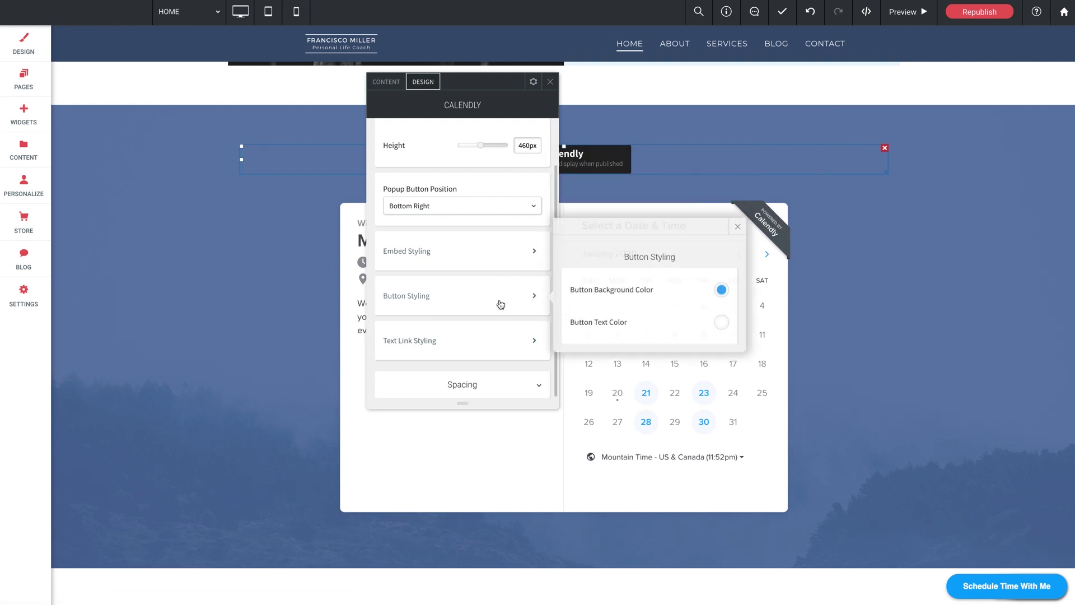
{"action": "left_click", "coordinate": [738, 226]}
{"action": "left_click", "coordinate": [484, 344]}
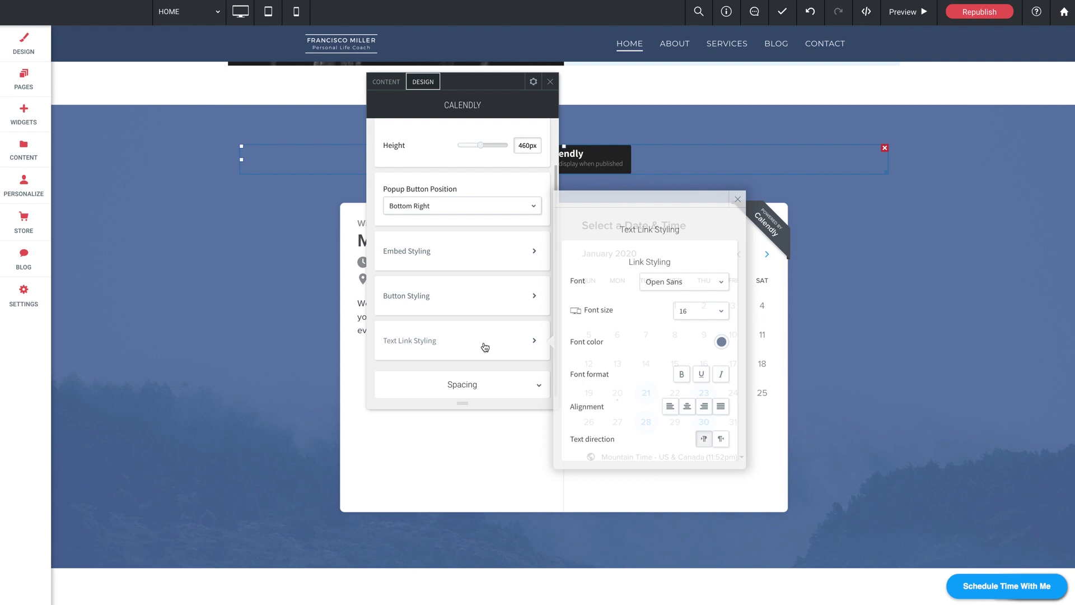
{"action": "left_click", "coordinate": [738, 200]}
{"action": "left_click", "coordinate": [510, 384]}
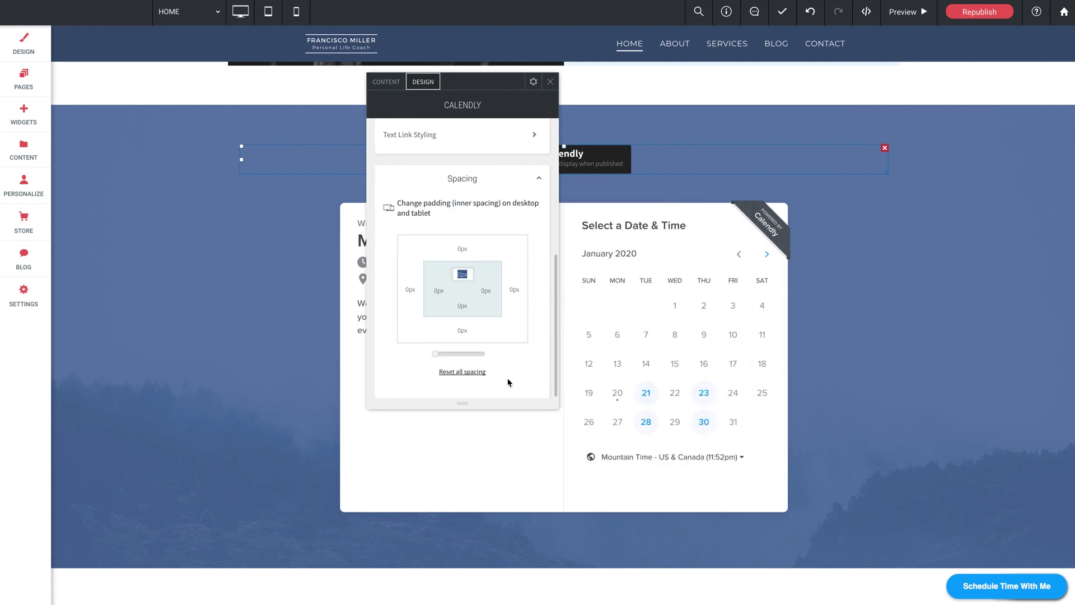
{"action": "left_click", "coordinate": [549, 81]}
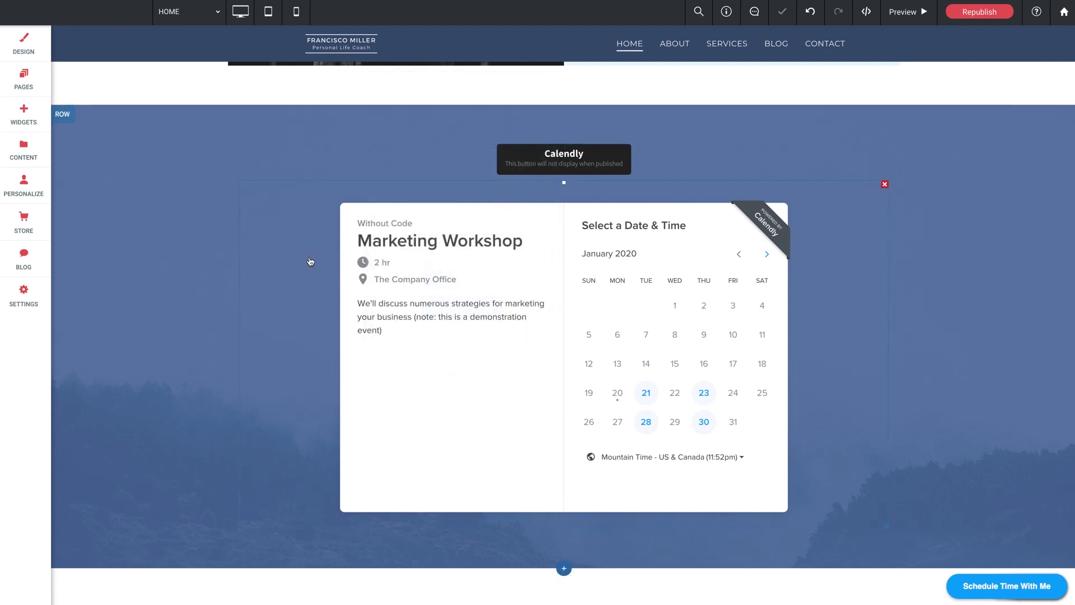